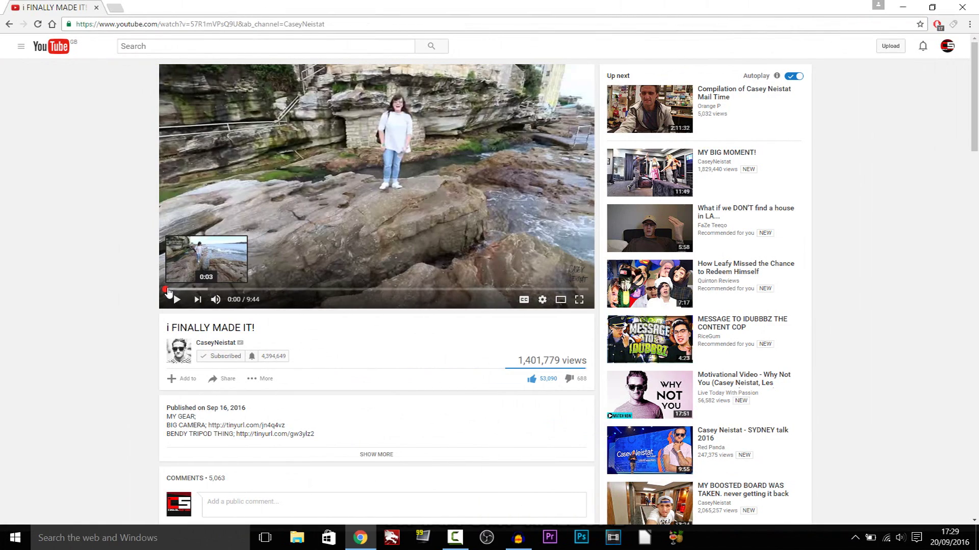
# - Play the i FINALLY MADE IT! video from 0:03 and pause it at 0:14
pyautogui.click(168, 289)
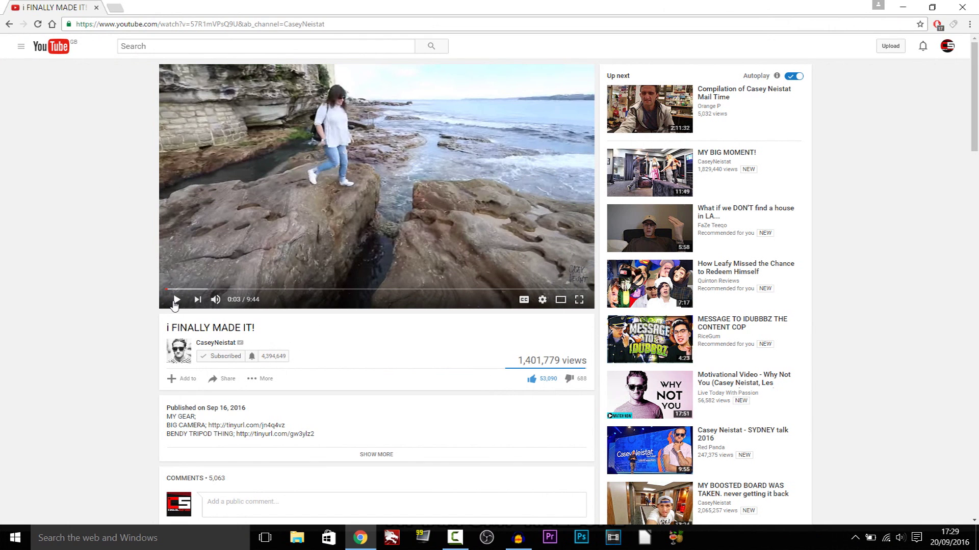
pyautogui.click(175, 302)
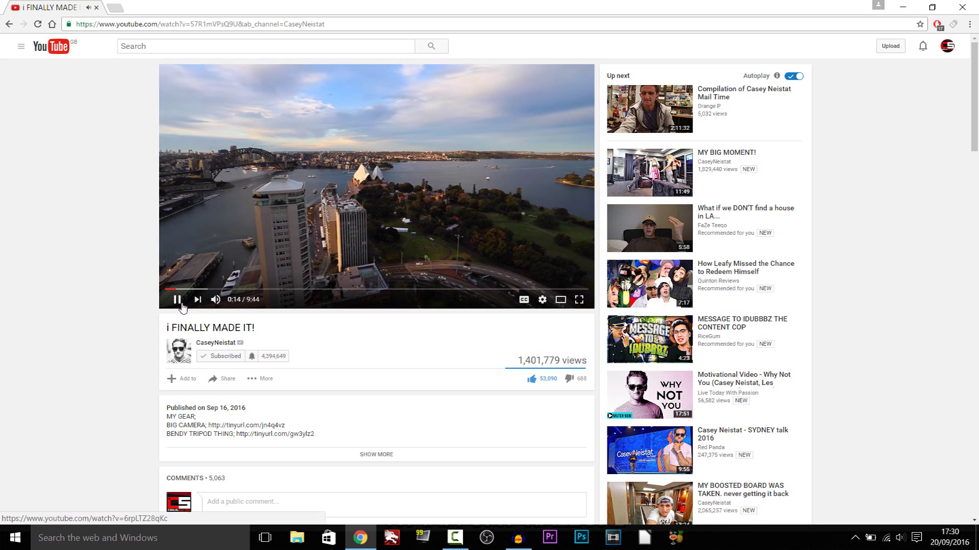
pyautogui.click(170, 301)
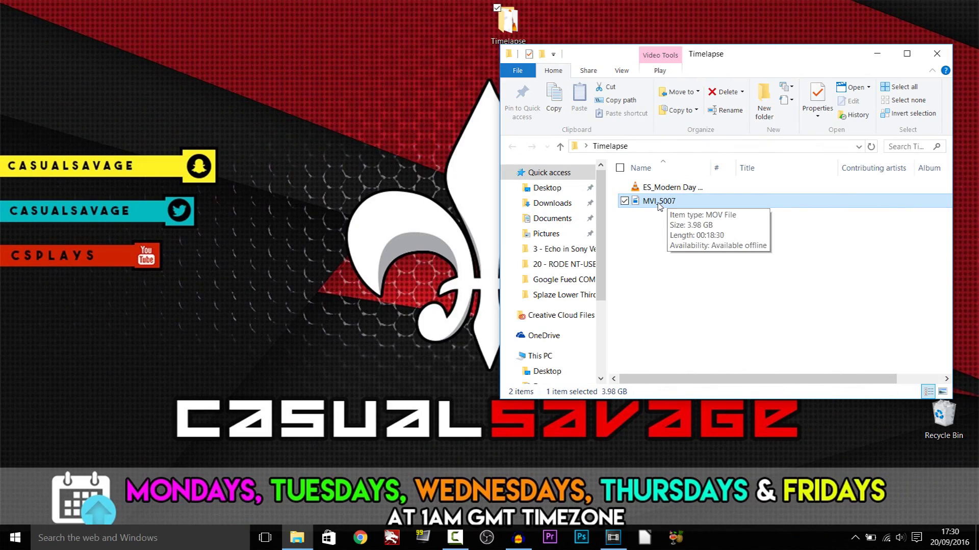
# - Drag the MVI_5007 time-lapse clip from the Timelapse folder into the Vegas Pro project
pyautogui.moveTo(659, 202); pyautogui.dragTo(375, 338)
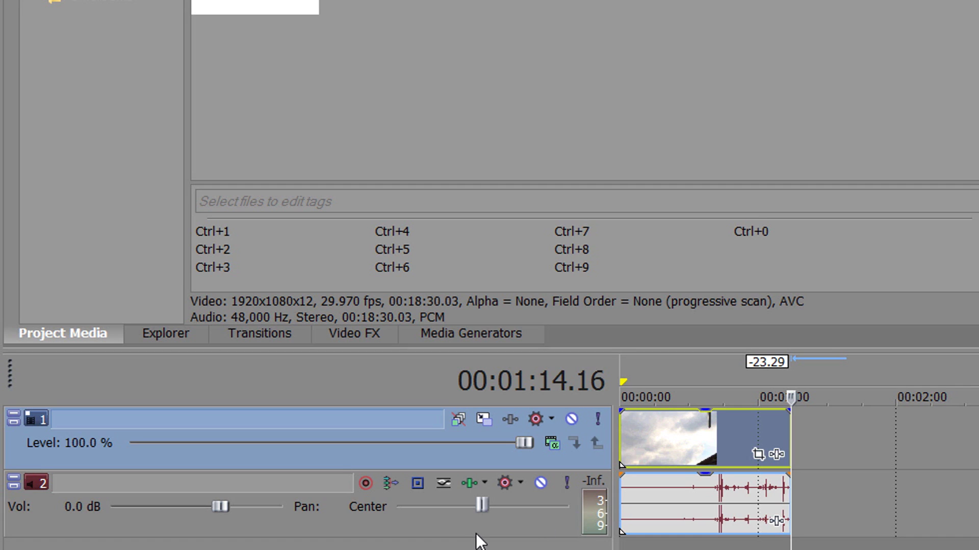
# - Delete the clip's audio track and play the time-lapse to the drop near 6 seconds
pyautogui.rightClick(247, 381)
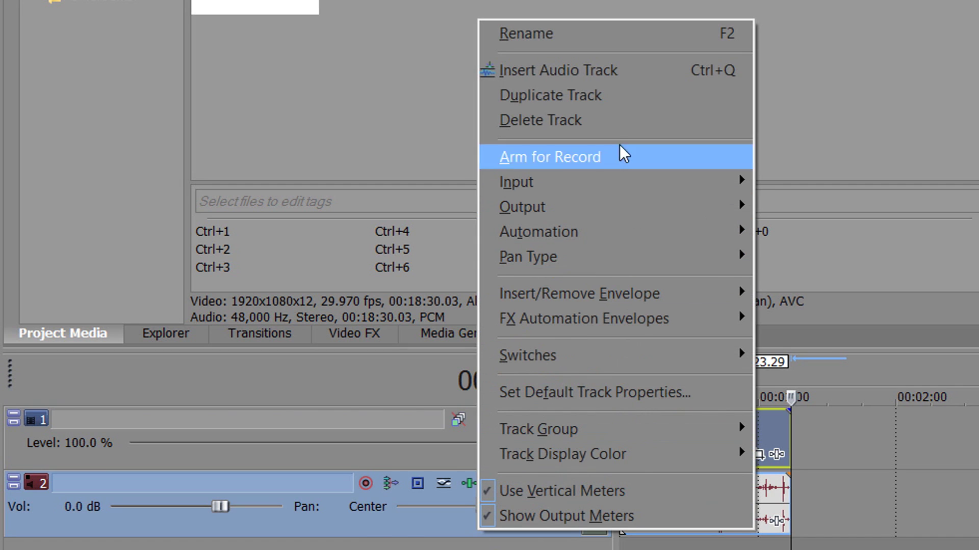
pyautogui.click(273, 175)
pyautogui.click(317, 338)
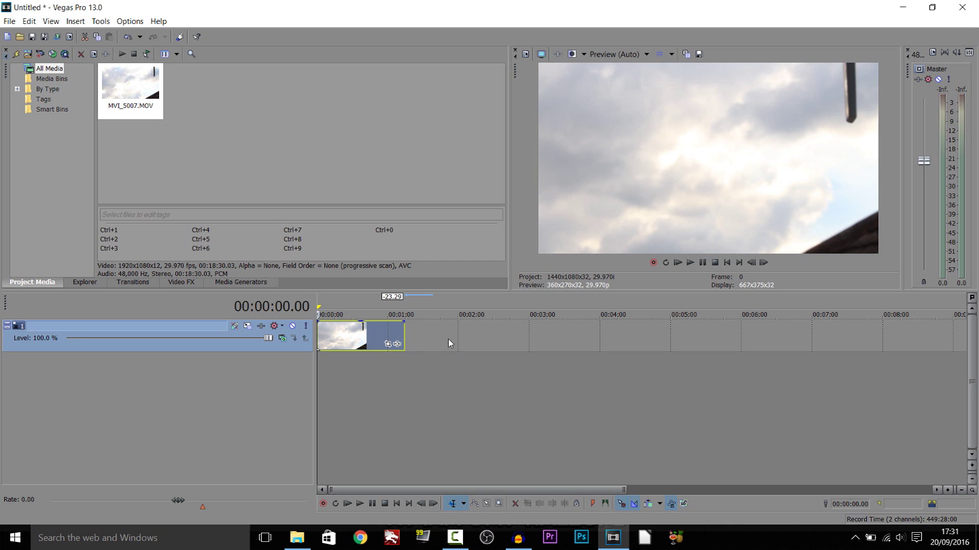
pyautogui.click(691, 263)
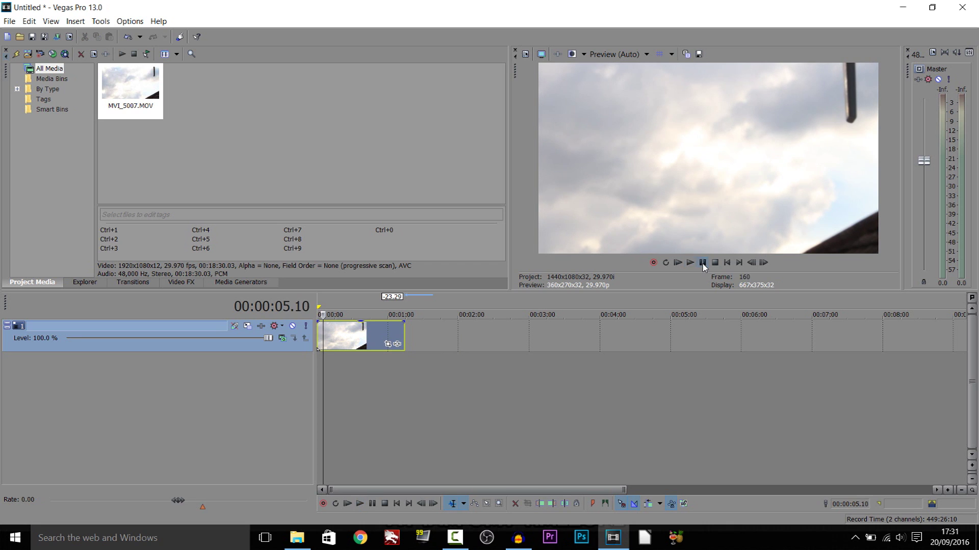
pyautogui.click(703, 263)
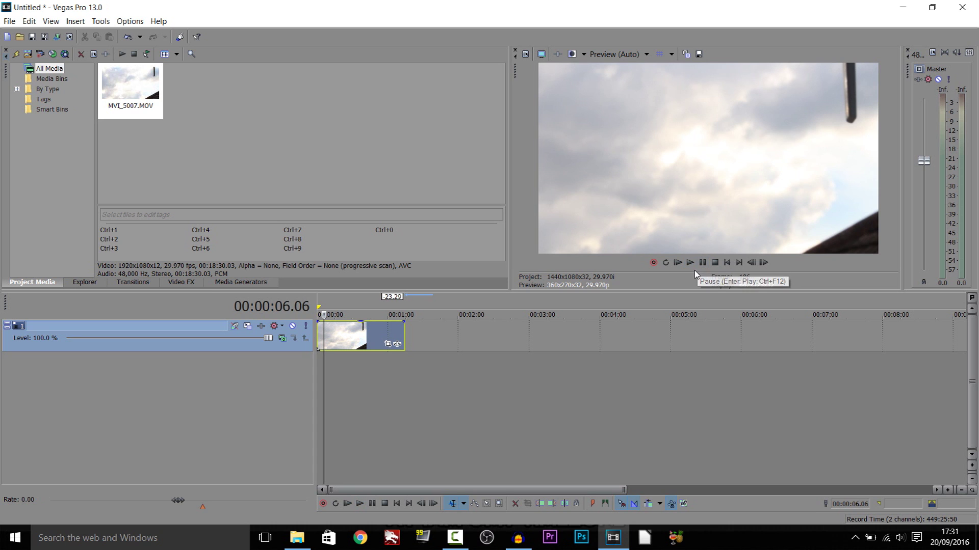
# - Split the clouds clip at the playhead and close the gap between the two pieces
pyautogui.scroll(6, 423, 382)
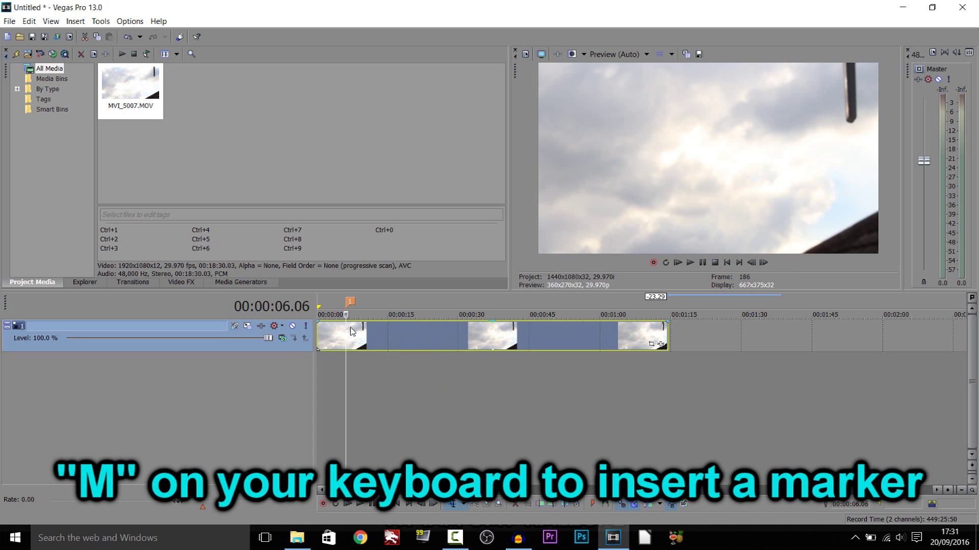
pyautogui.scroll(3, 350, 354)
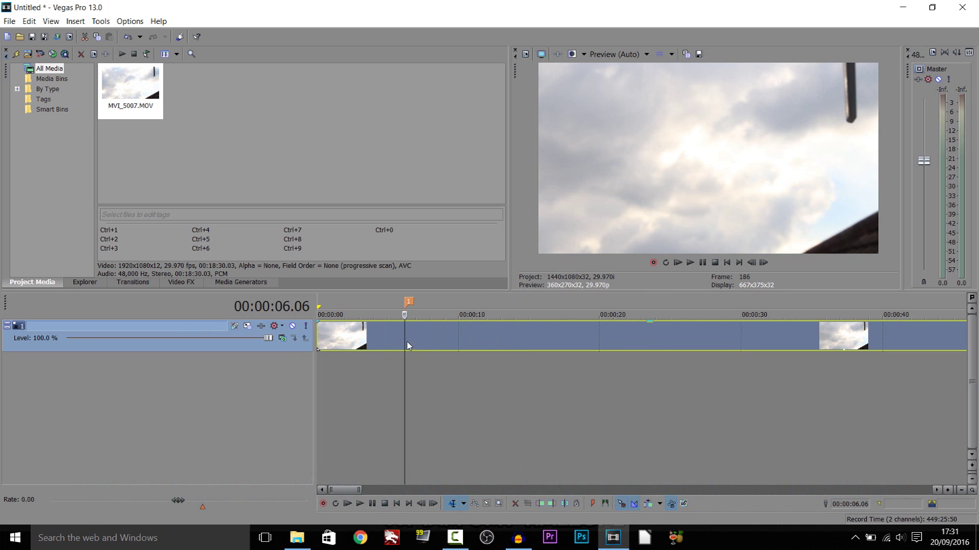
pyautogui.press('s')
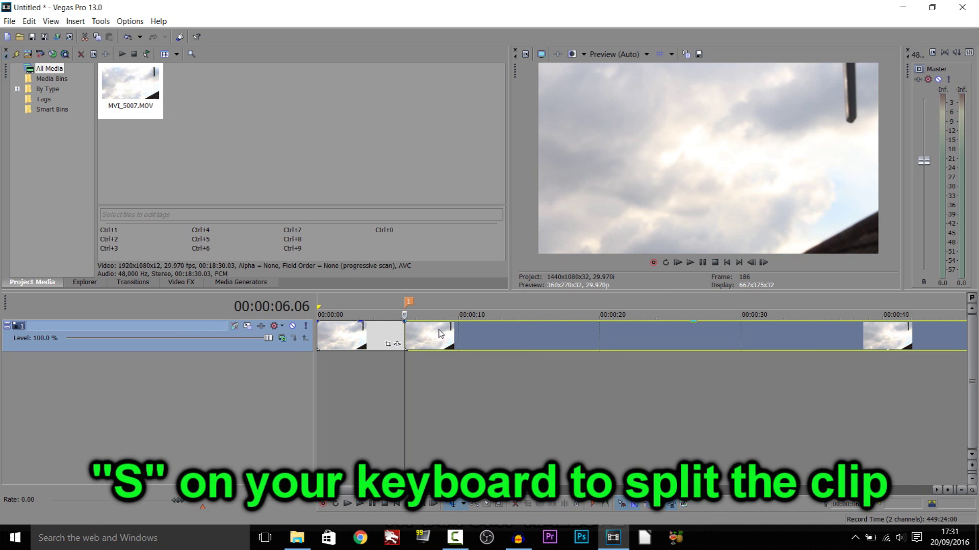
pyautogui.scroll(-2, 416, 352)
pyautogui.moveTo(417, 352); pyautogui.dragTo(356, 347)
pyautogui.click(342, 342)
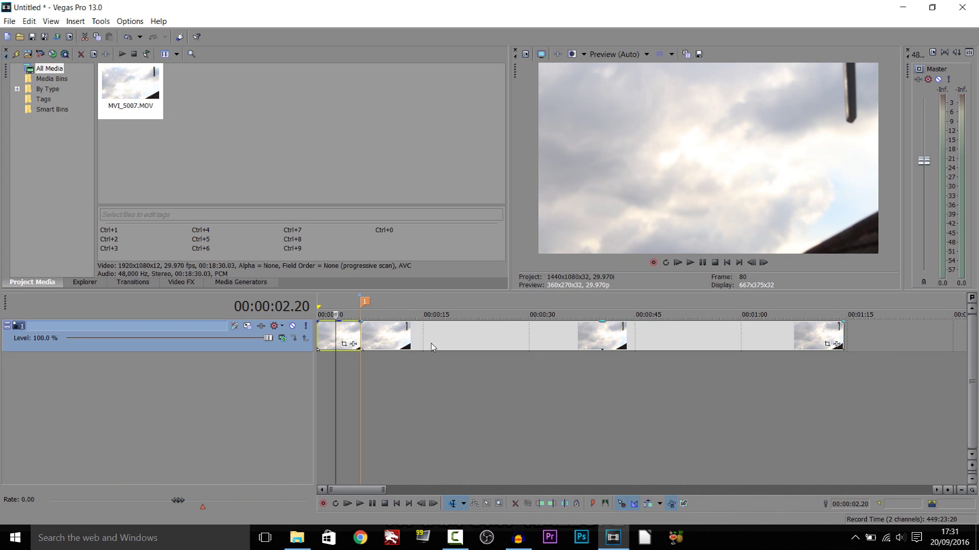
pyautogui.click(322, 408)
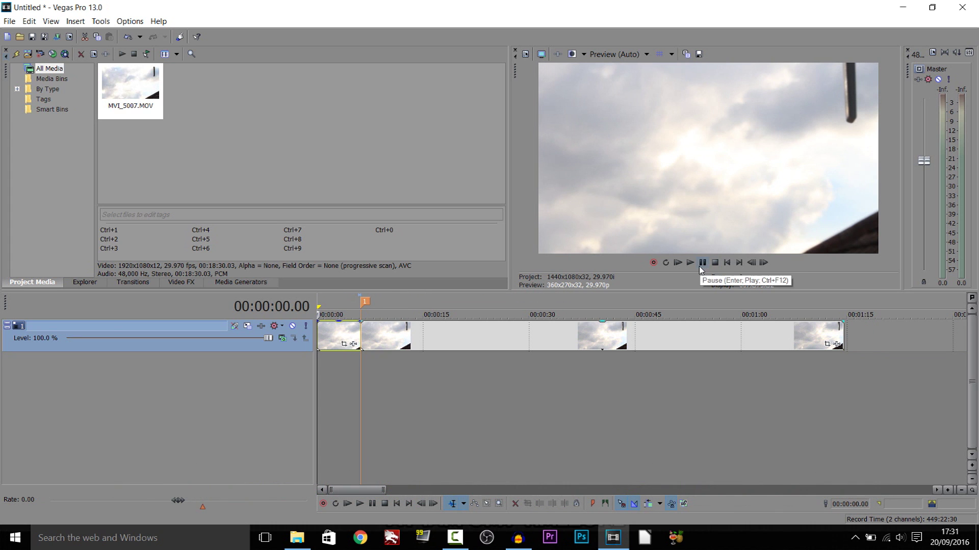
# - Play the edited clip and insert an empty video track on top
pyautogui.click(699, 265)
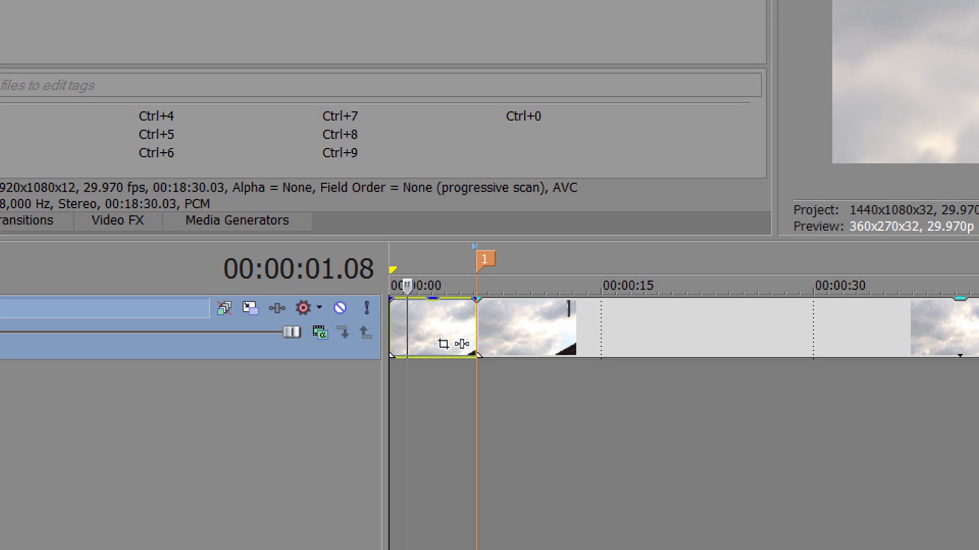
pyautogui.rightClick(316, 385)
pyautogui.click(380, 450)
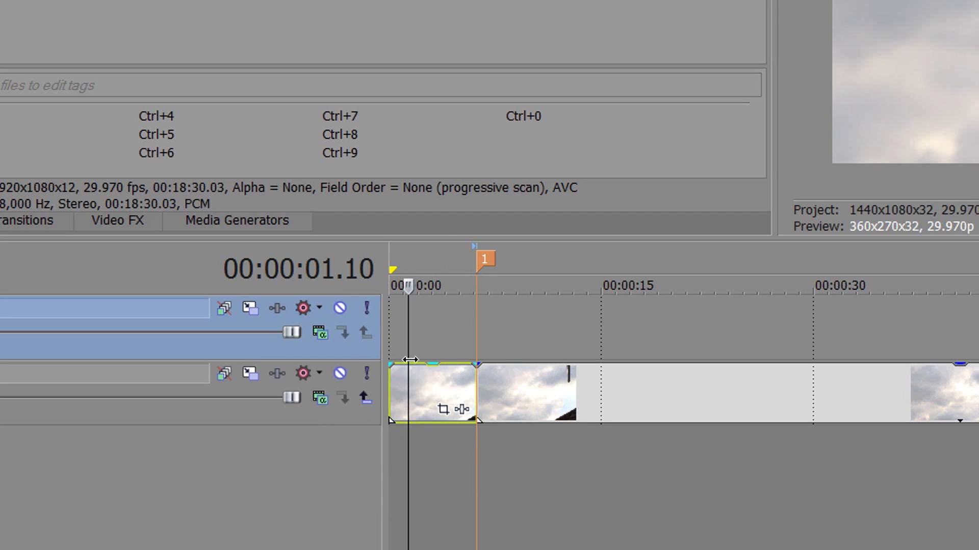
pyautogui.scroll(5, 491, 353)
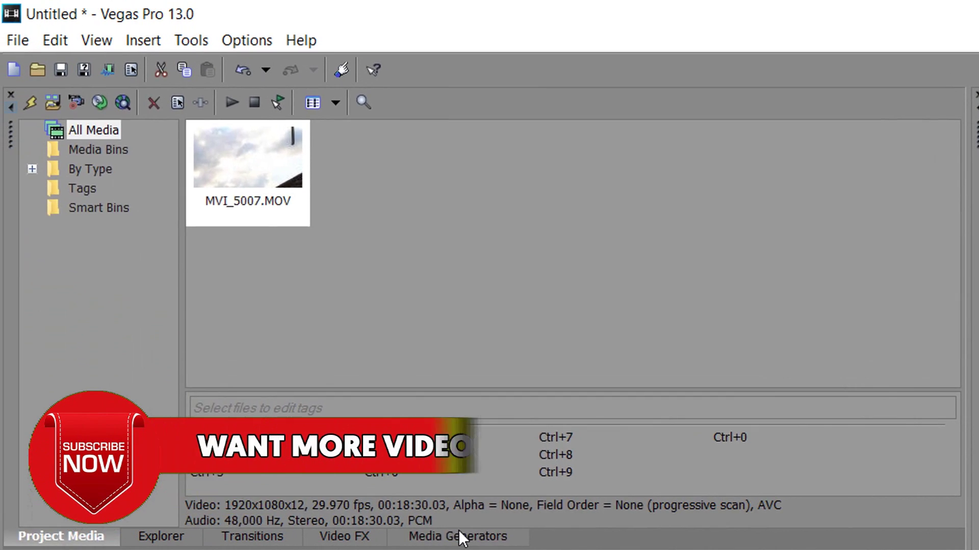
# - Restore the Default window layout to reach the Media Generators window
pyautogui.click(240, 220)
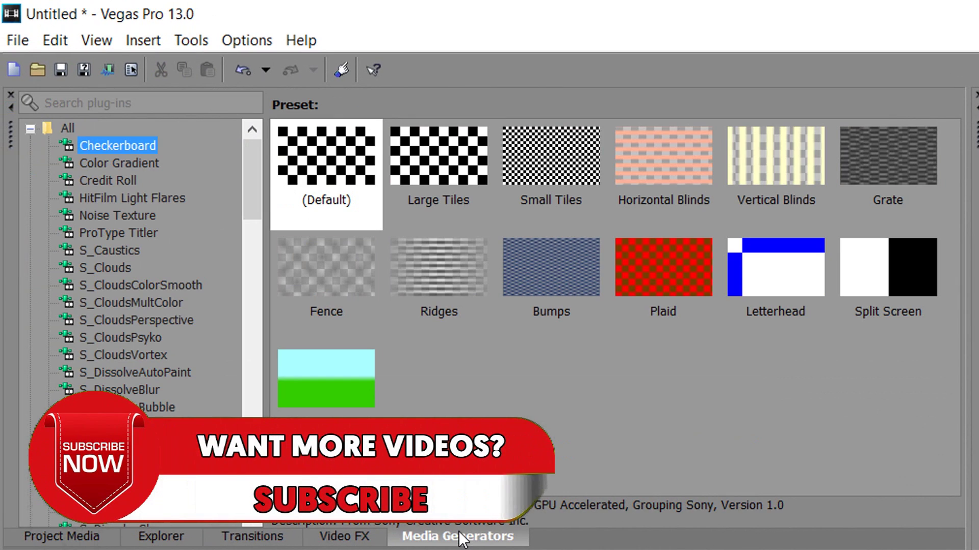
pyautogui.click(97, 40)
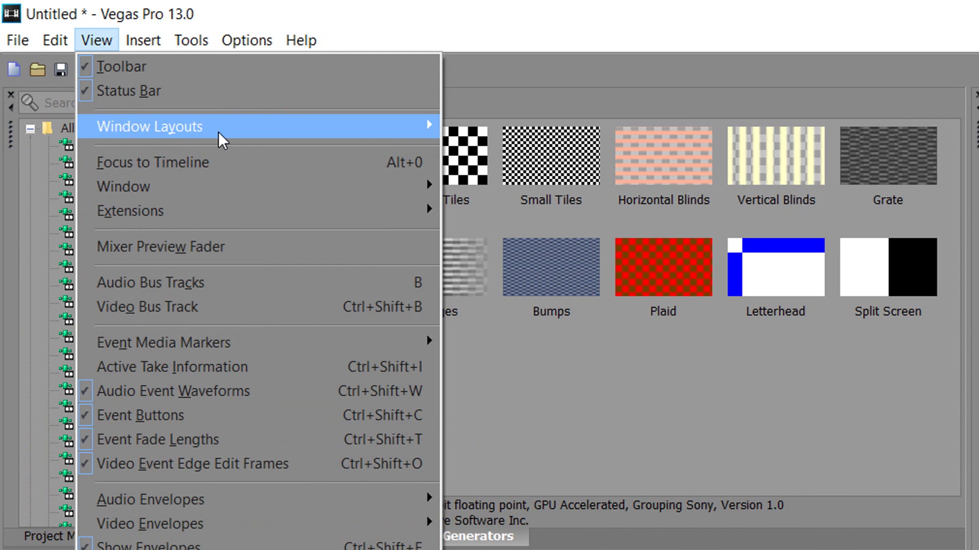
pyautogui.moveTo(339, 136)
pyautogui.click(609, 237)
pyautogui.moveTo(249, 224); pyautogui.dragTo(232, 479)
# - Place the (Legacy) Text Default Text preset on the new top track
pyautogui.click(144, 375)
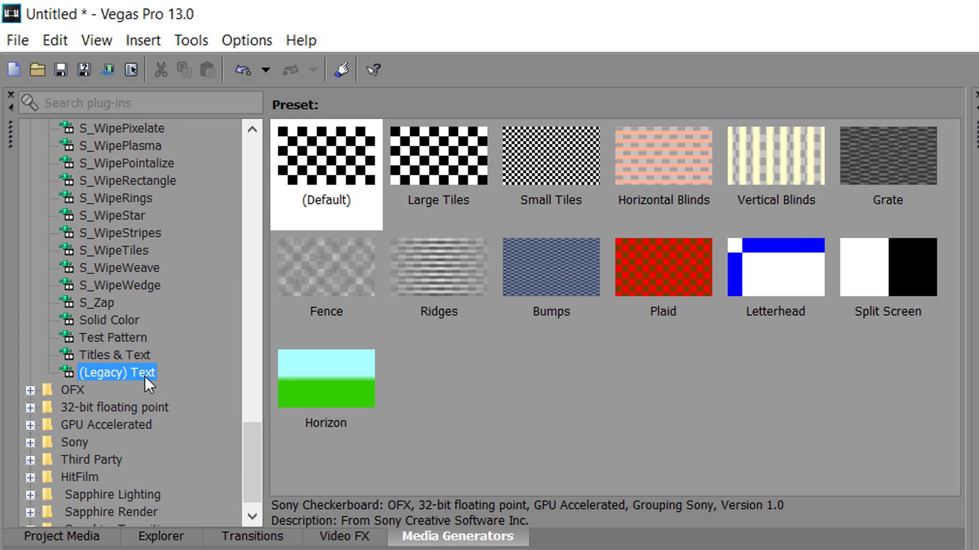
pyautogui.click(335, 279)
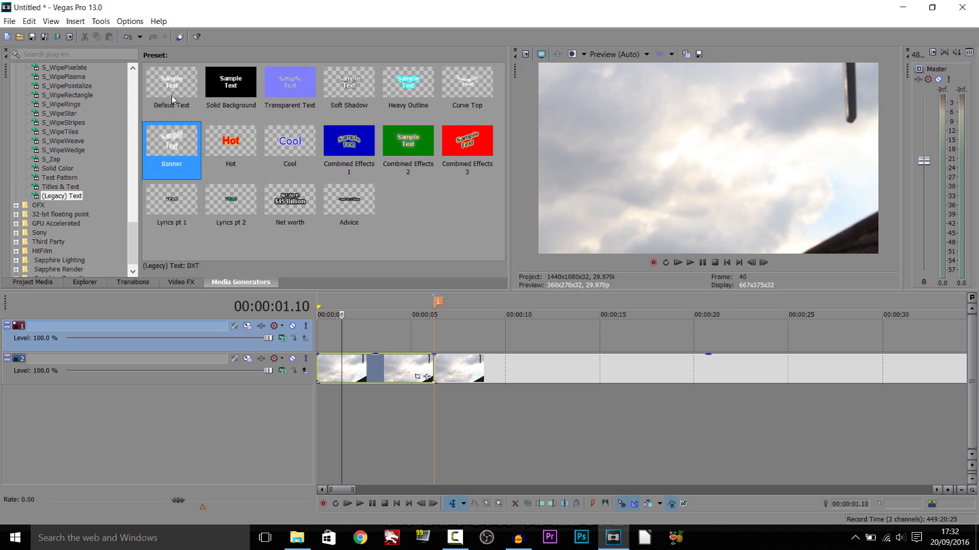
pyautogui.click(172, 99)
pyautogui.moveTo(292, 114); pyautogui.dragTo(345, 338)
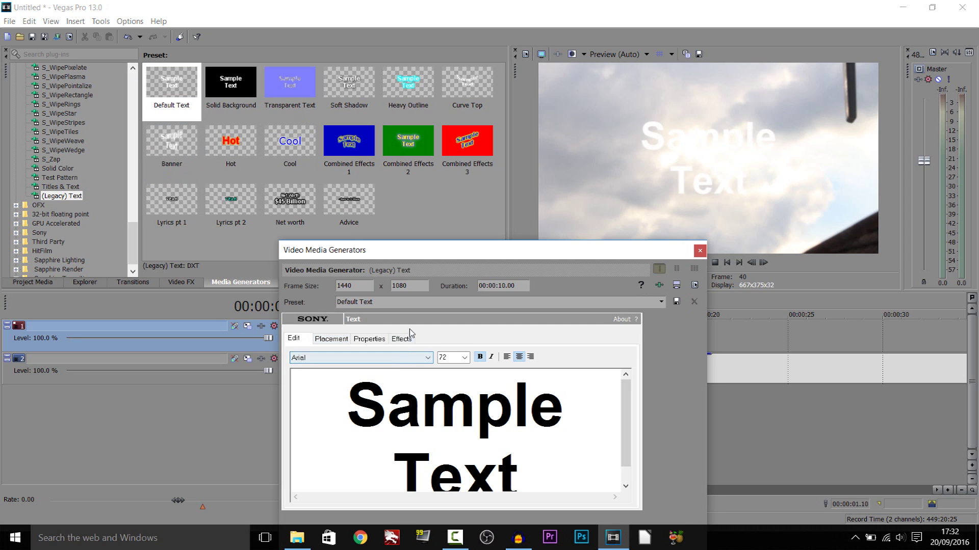
# - Replace the sample text with 'NEW YORK' and set its font size to 119
pyautogui.hotkey('ctrl', 'a')
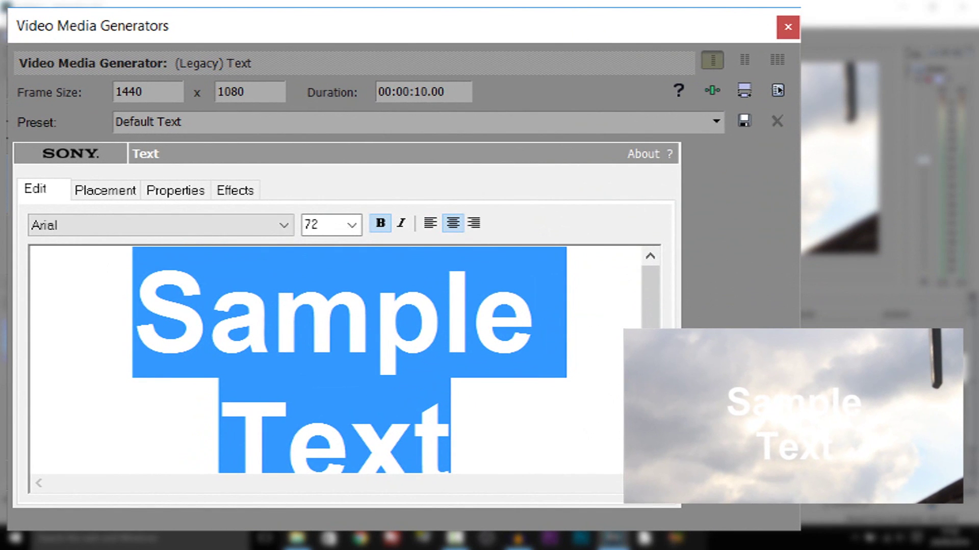
pyautogui.write('NEW')
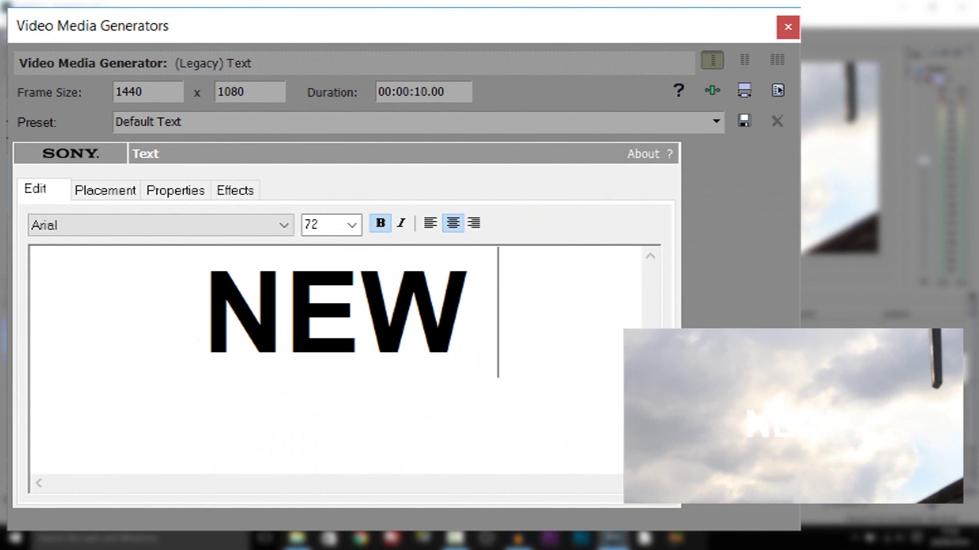
pyautogui.write(' YORK')
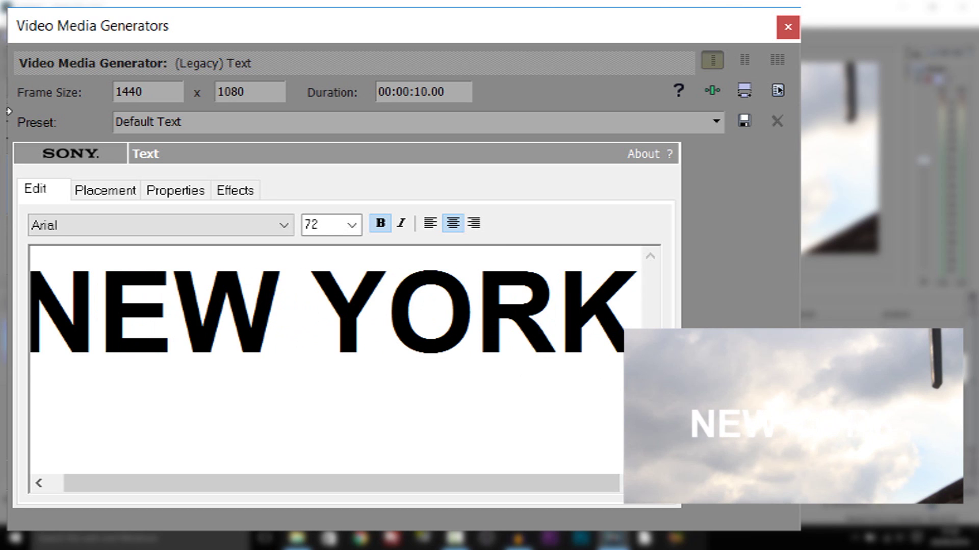
pyautogui.hotkey('ctrl', 'a')
pyautogui.write('1')
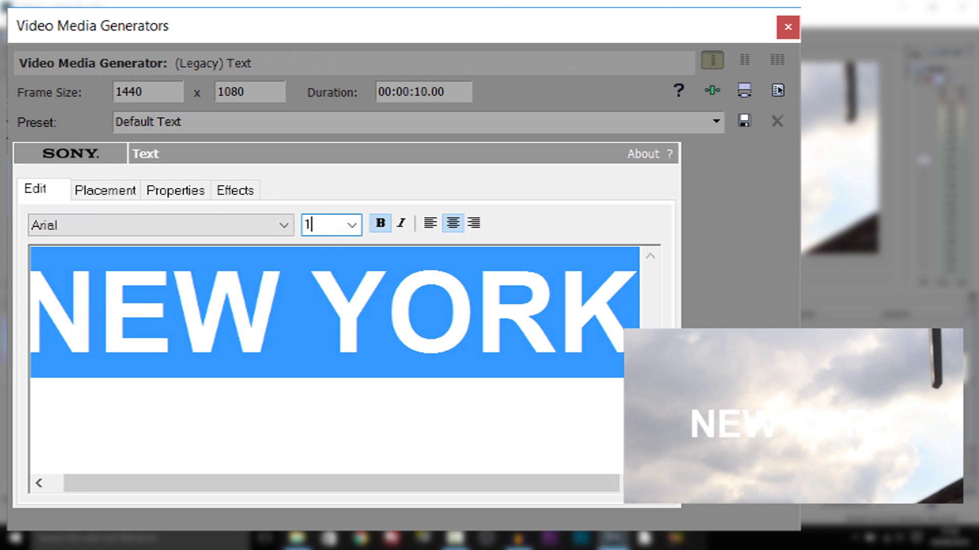
pyautogui.write('00')
pyautogui.press('Return')
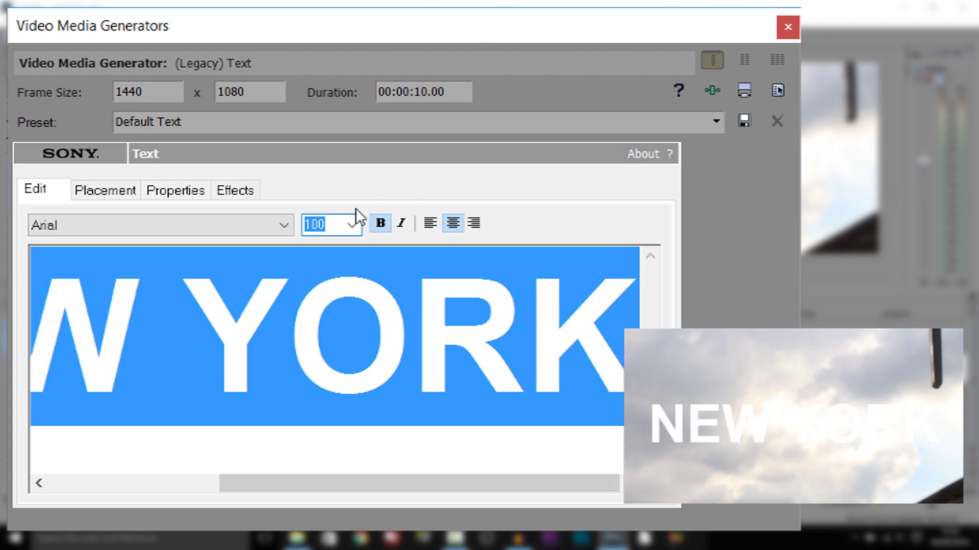
pyautogui.press('Return')
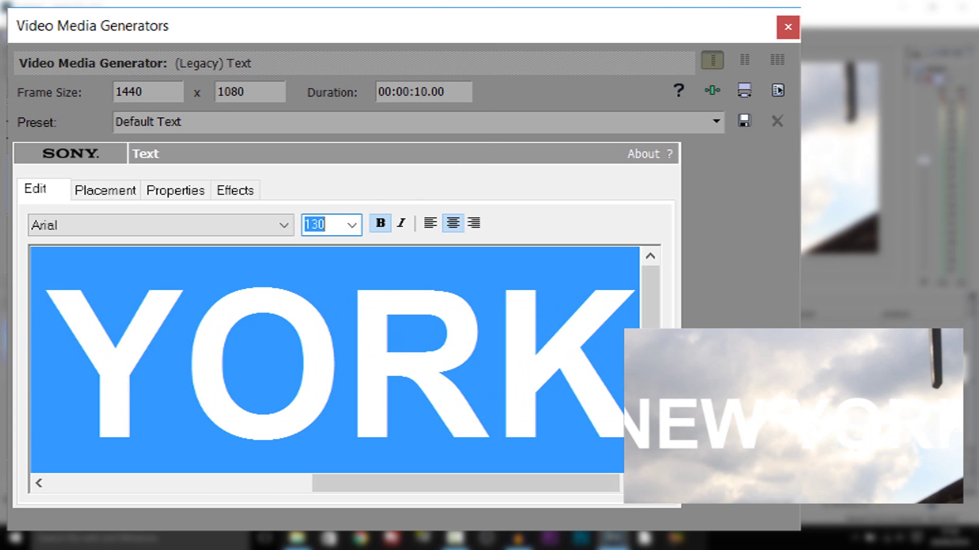
pyautogui.write('125')
pyautogui.press('Return')
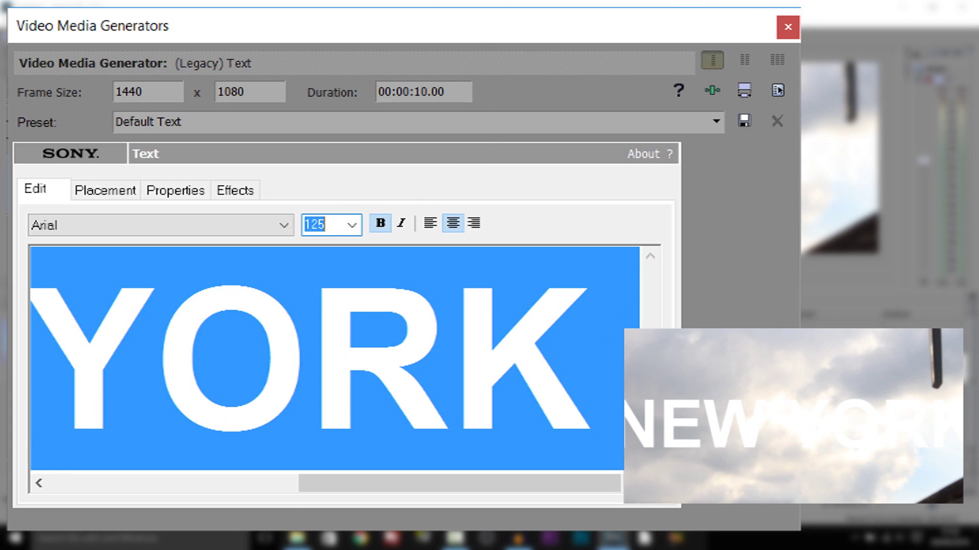
pyautogui.write('119')
pyautogui.press('Return')
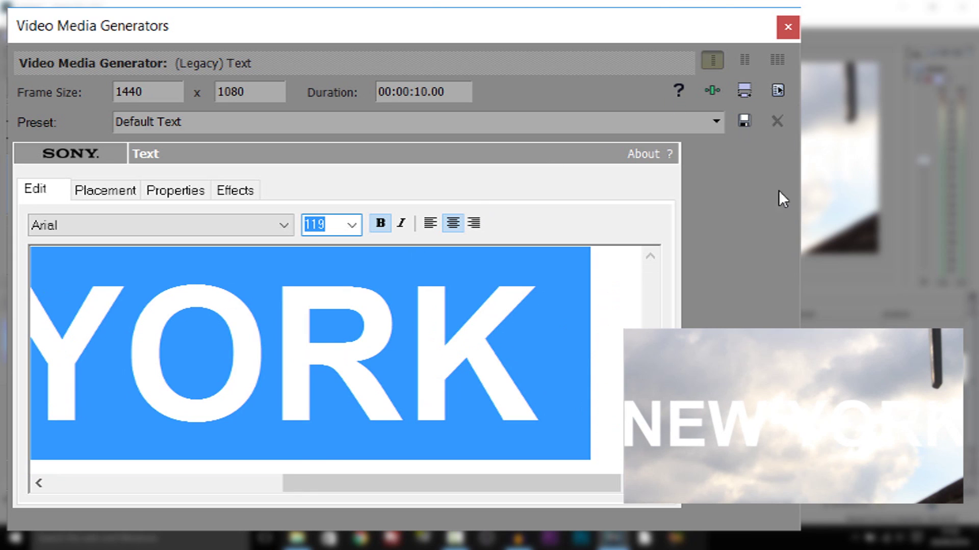
# - Turn on Draw Outline in black with 0.000 feather and 0.100 width
pyautogui.click(239, 192)
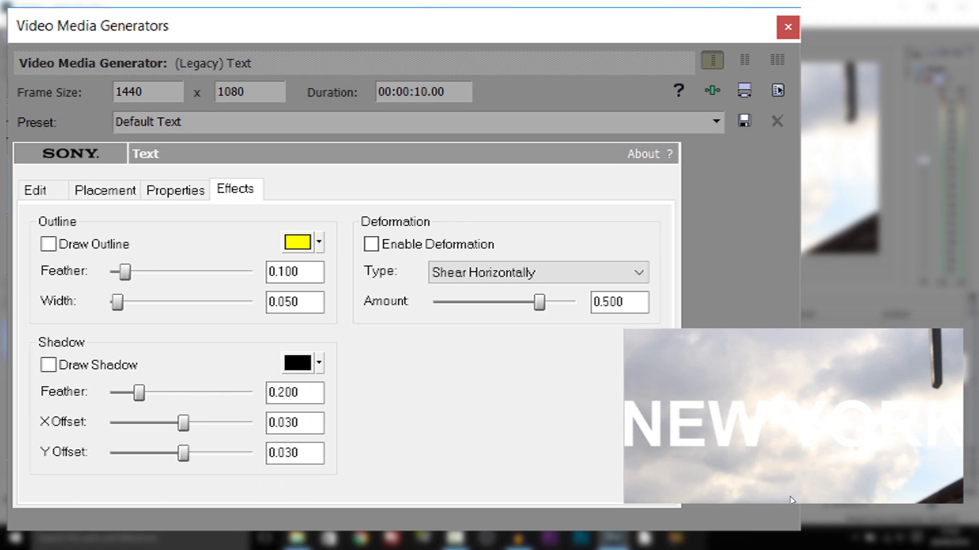
pyautogui.click(98, 244)
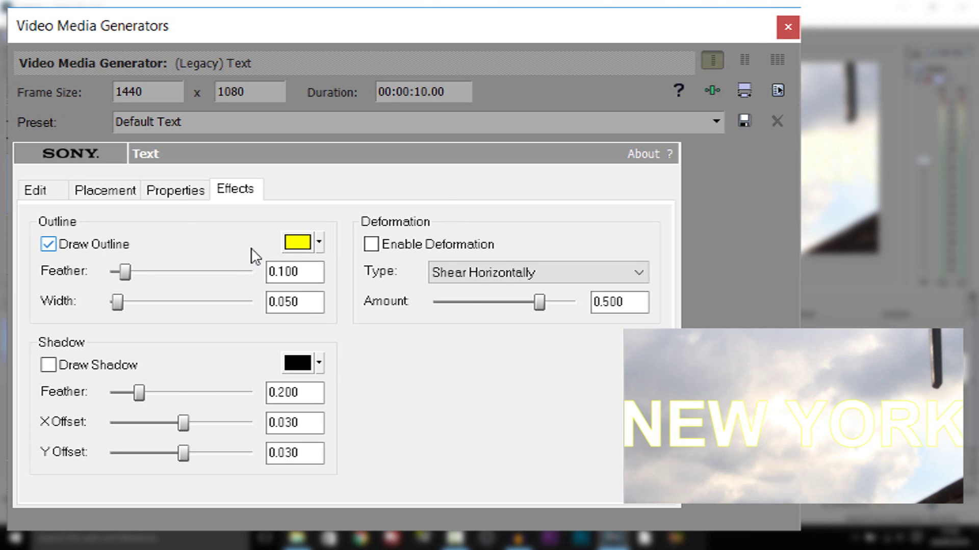
pyautogui.click(300, 245)
pyautogui.click(357, 337)
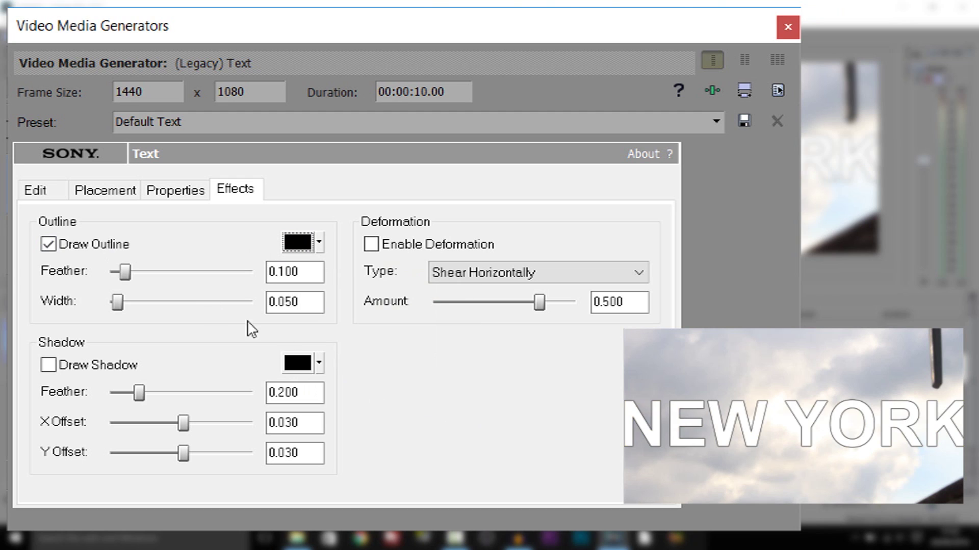
pyautogui.moveTo(126, 271); pyautogui.dragTo(113, 271)
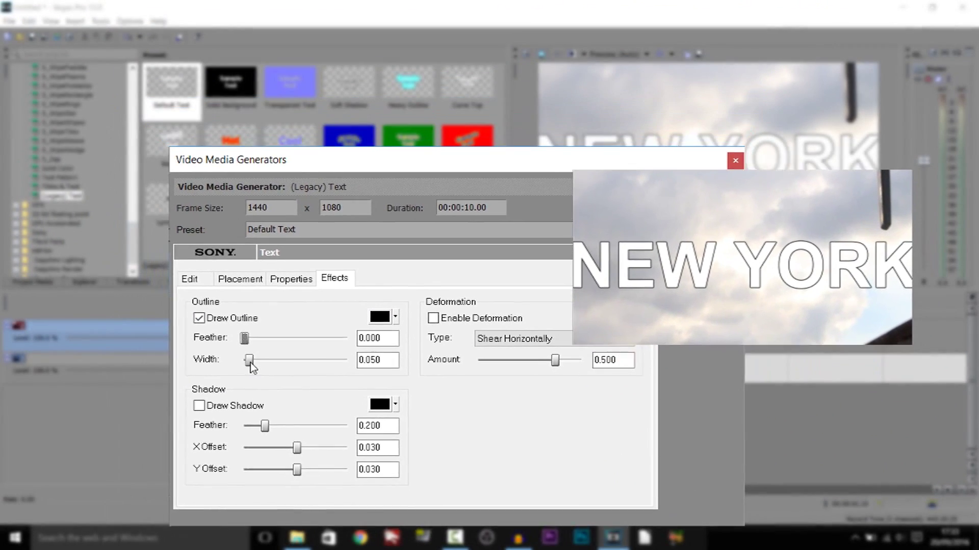
pyautogui.moveTo(250, 366); pyautogui.dragTo(255, 363)
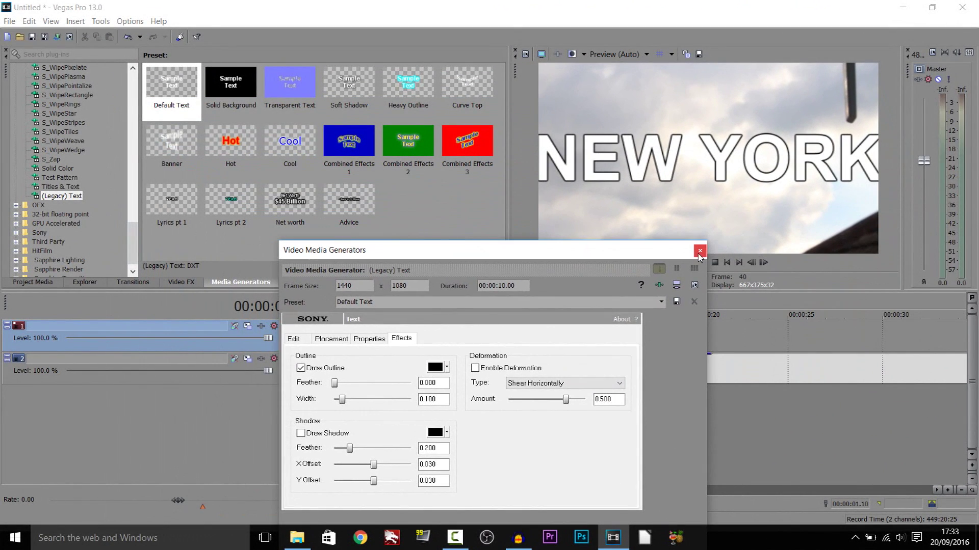
pyautogui.click(699, 252)
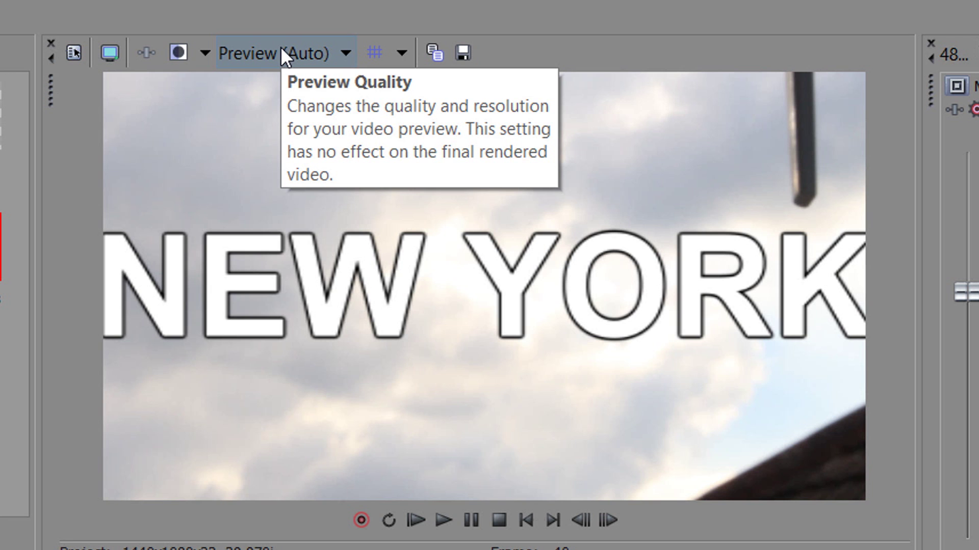
# - Set the preview quality to Best (Full)
pyautogui.click(617, 52)
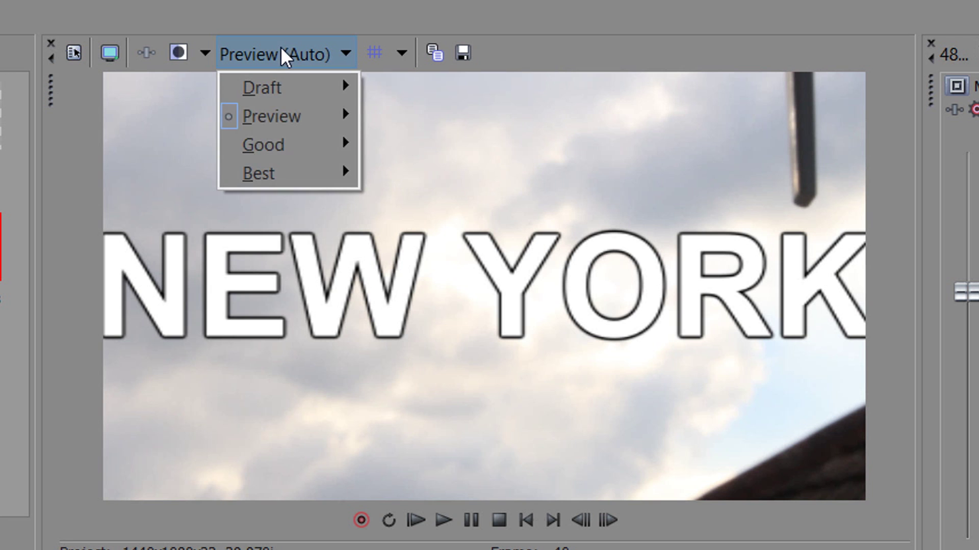
pyautogui.moveTo(312, 181)
pyautogui.click(379, 201)
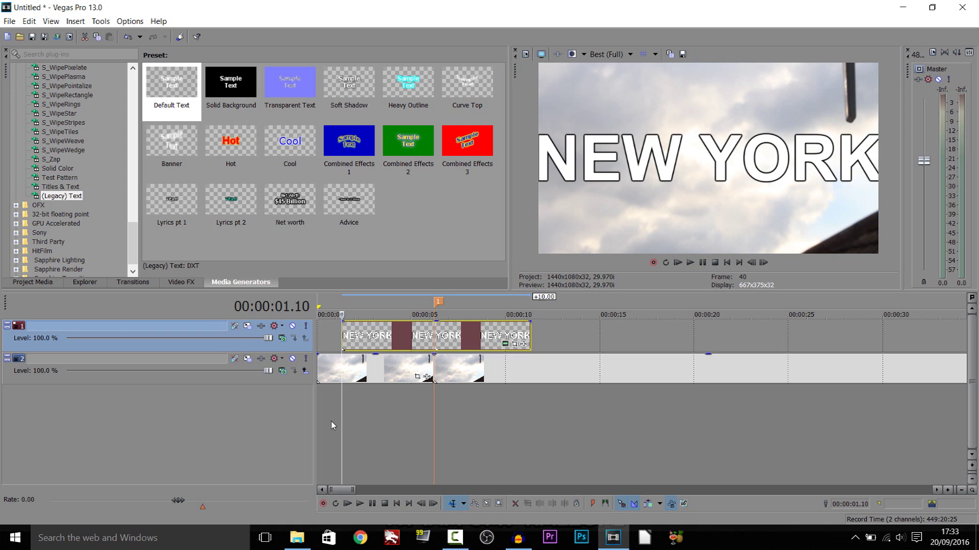
# - Trim the NEW YORK title event to end at 2 seconds and play it back
pyautogui.click(331, 421)
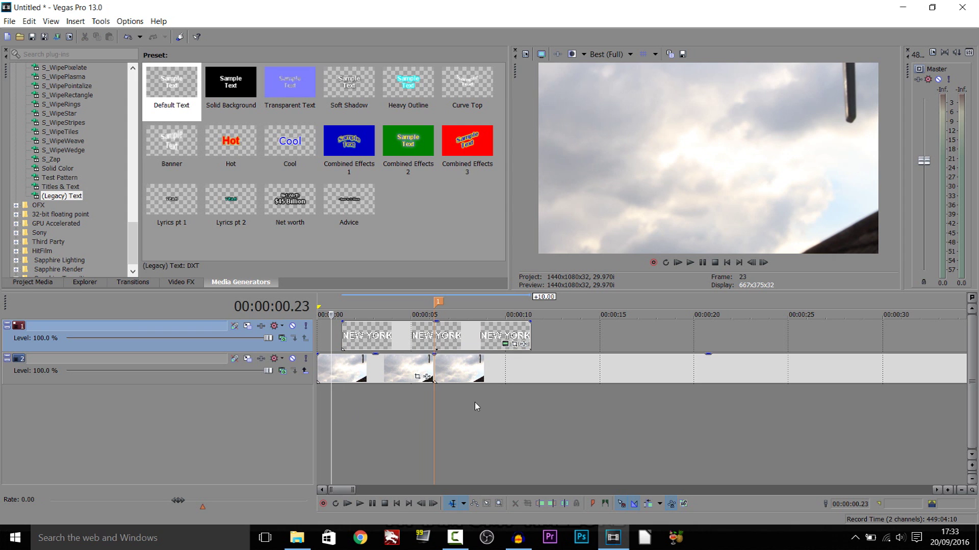
pyautogui.click(703, 263)
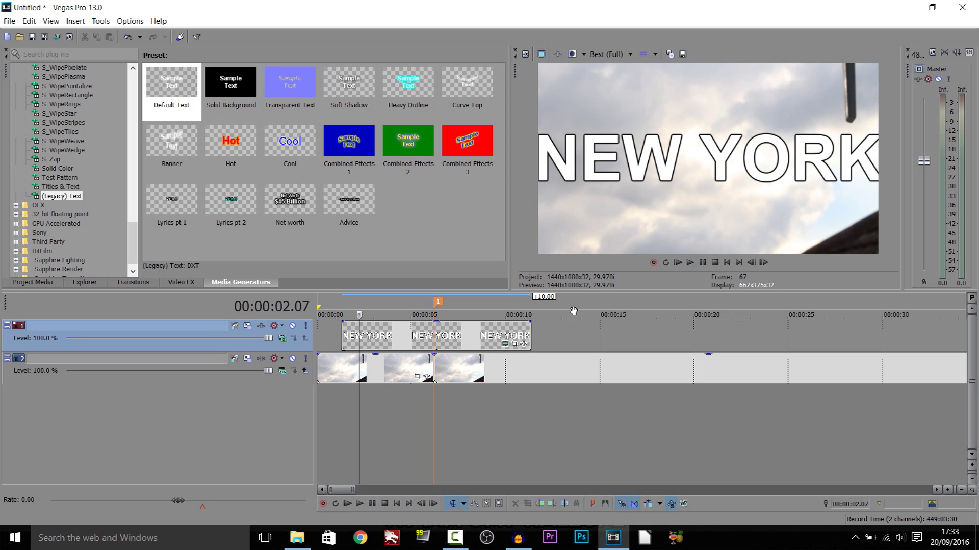
pyautogui.press('Left')
pyautogui.press('Left')
pyautogui.press('Left')
pyautogui.press('Left')
pyautogui.press('Left')
pyautogui.press('Left')
pyautogui.press('Left')
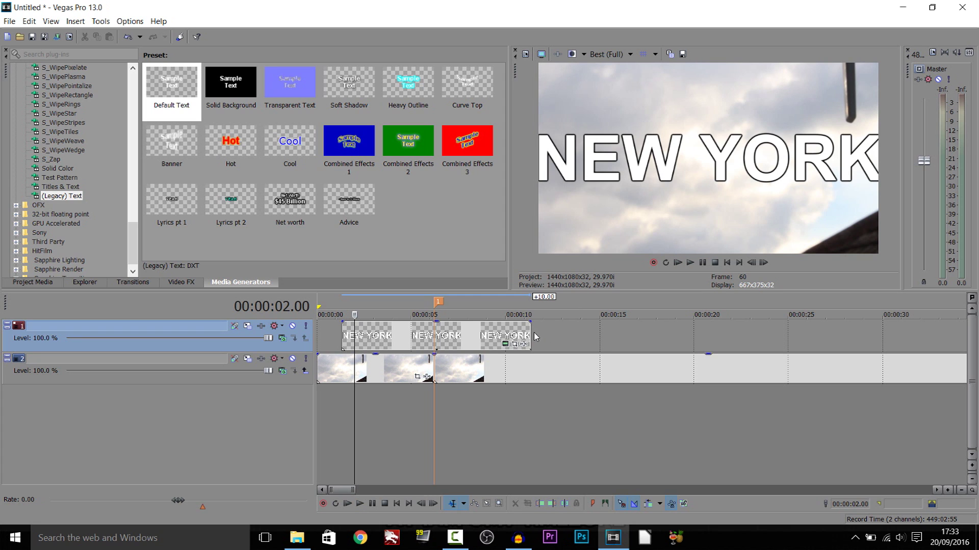
pyautogui.moveTo(531, 333); pyautogui.dragTo(354, 333)
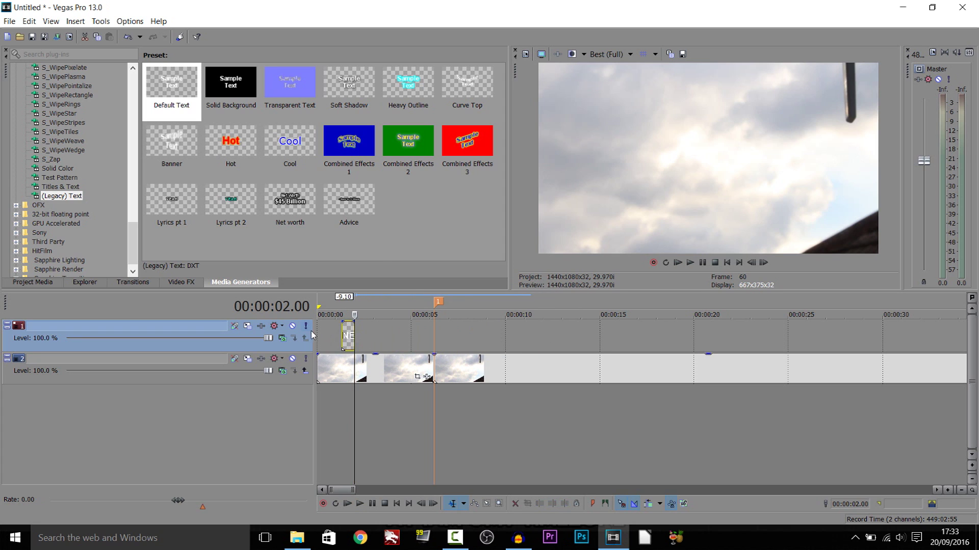
pyautogui.click(690, 262)
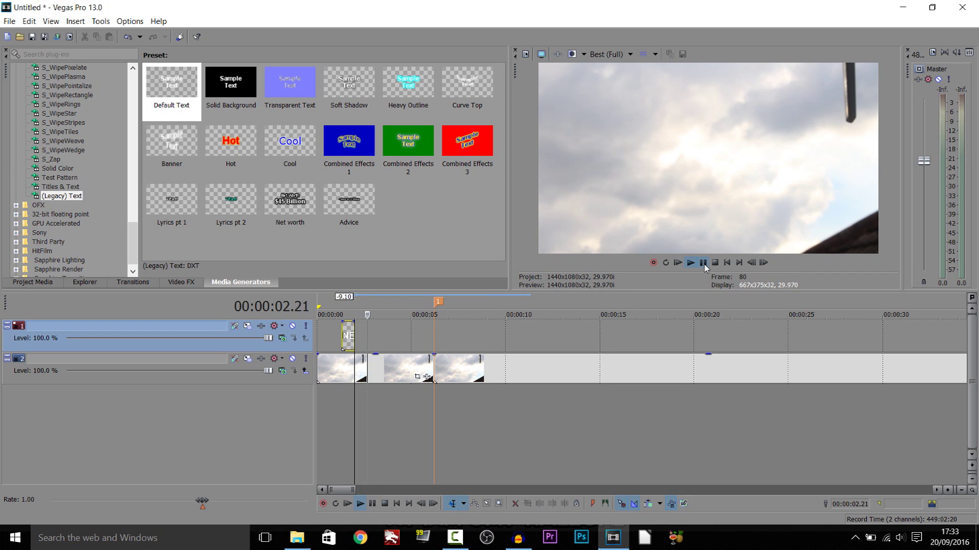
# - Pause at 00:00:03.00 and insert marker 2 there
pyautogui.click(703, 263)
pyautogui.click(700, 266)
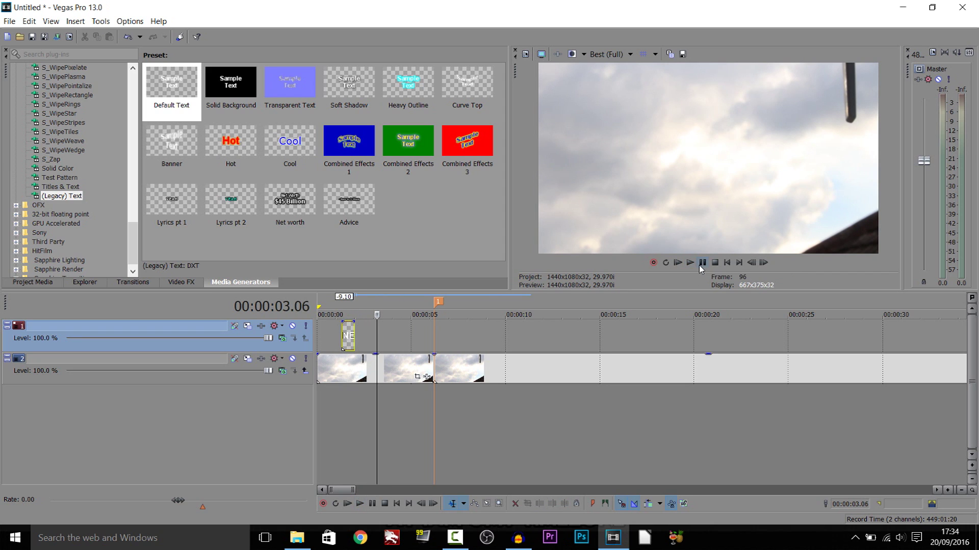
pyautogui.press('Left')
pyautogui.press('Left')
pyautogui.press('Left')
pyautogui.press('Left')
pyautogui.press('Left')
pyautogui.press('Left')
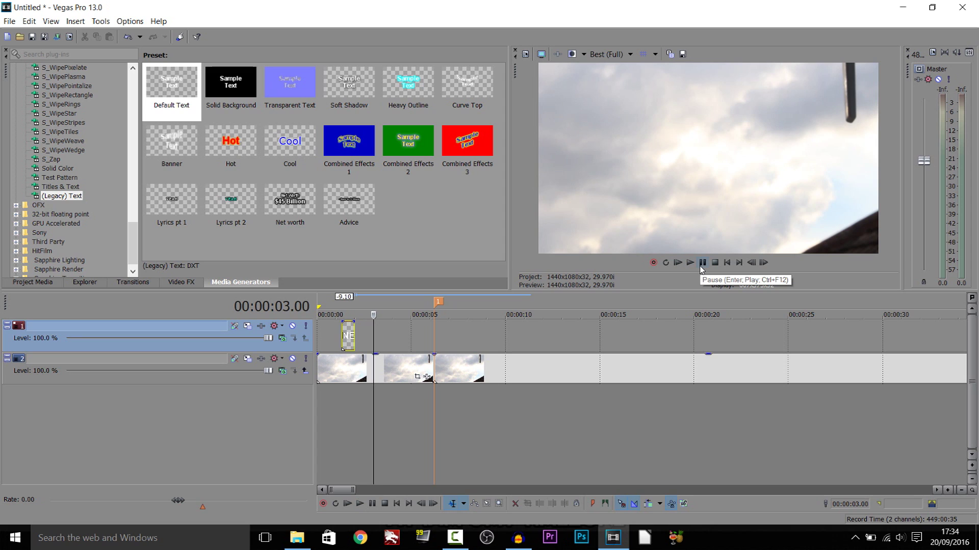
pyautogui.press('m')
# - Select the NEW YORK title event and put the playhead at 1.15 seconds within it
pyautogui.click(373, 369)
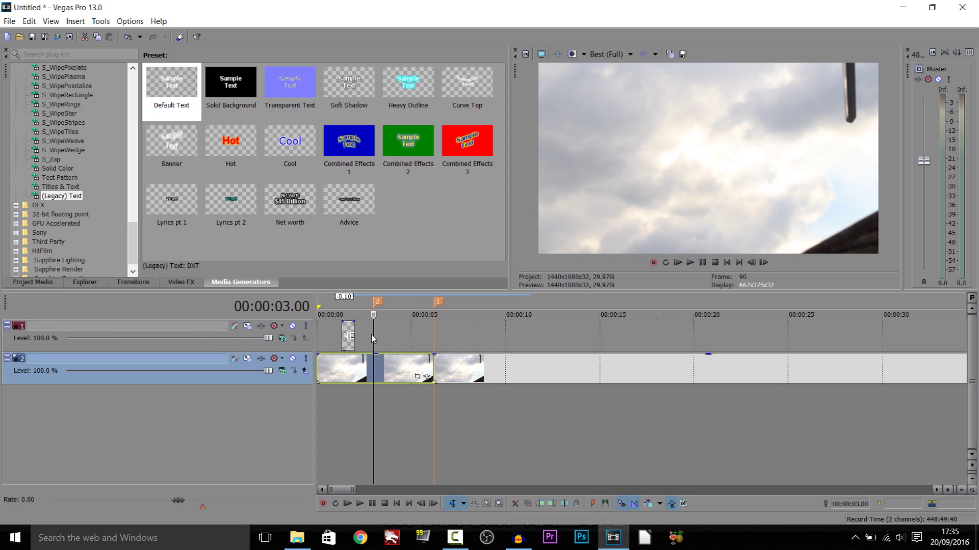
pyautogui.scroll(2, 371, 336)
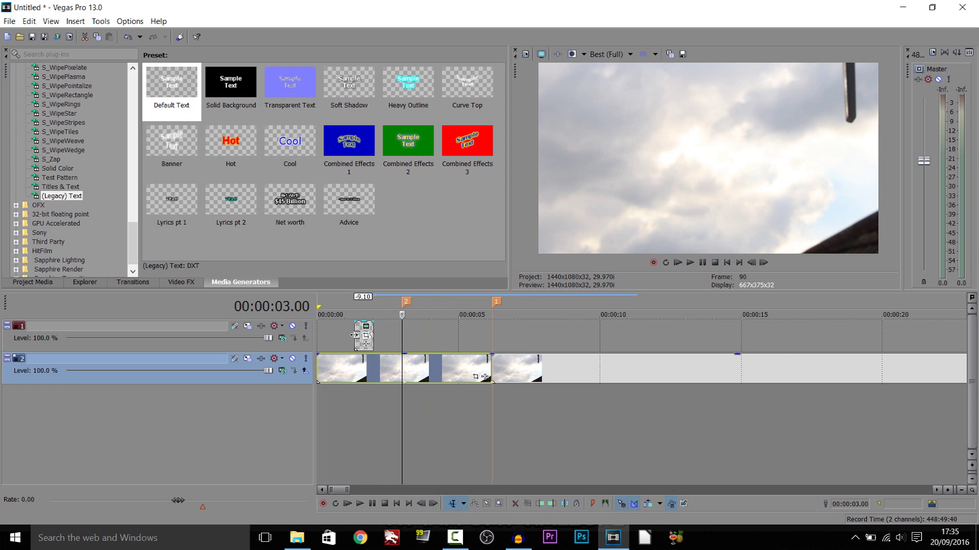
pyautogui.click(360, 341)
pyautogui.scroll(4, 360, 340)
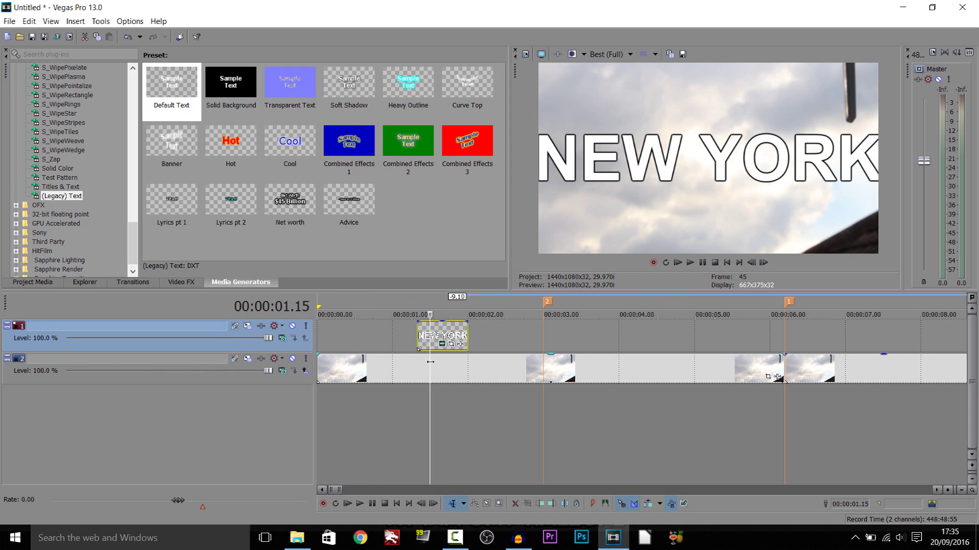
pyautogui.click(413, 366)
pyautogui.click(427, 367)
pyautogui.click(430, 368)
# - Insert a video track above the NEW YORK title and drop a Default Text title onto it
pyautogui.rightClick(284, 350)
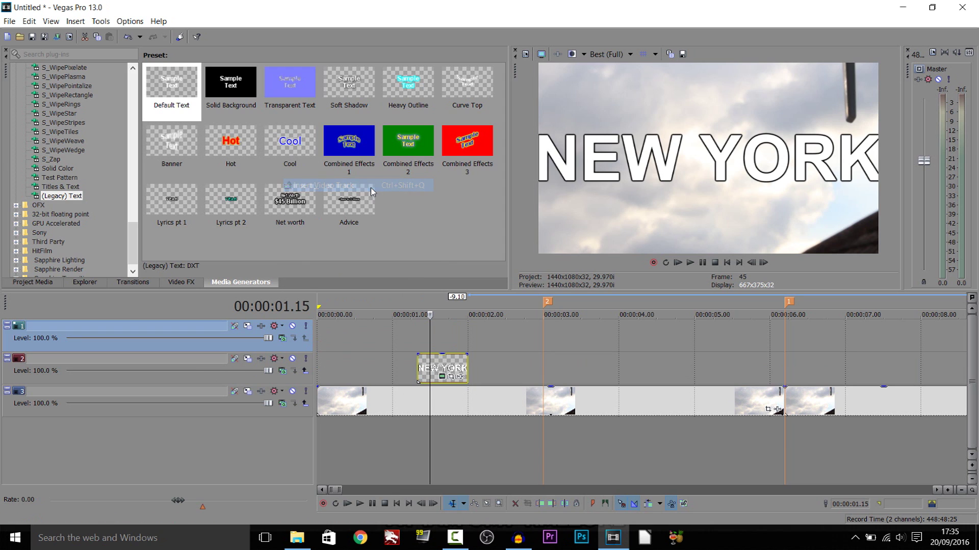
pyautogui.click(371, 186)
pyautogui.moveTo(428, 340)
pyautogui.mouseDown()
pyautogui.moveTo(417, 341)
pyautogui.moveTo(434, 342)
pyautogui.mouseUp()
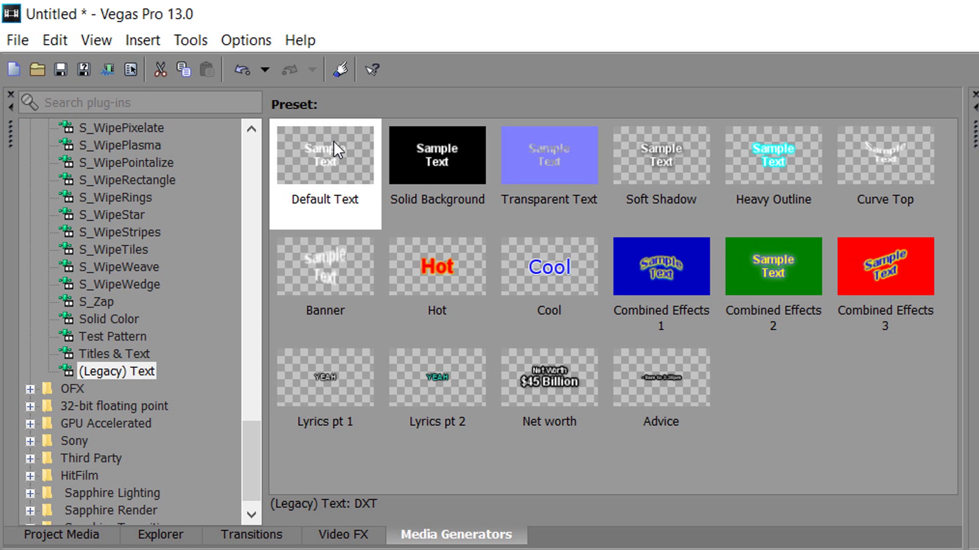
pyautogui.moveTo(179, 79); pyautogui.dragTo(444, 336)
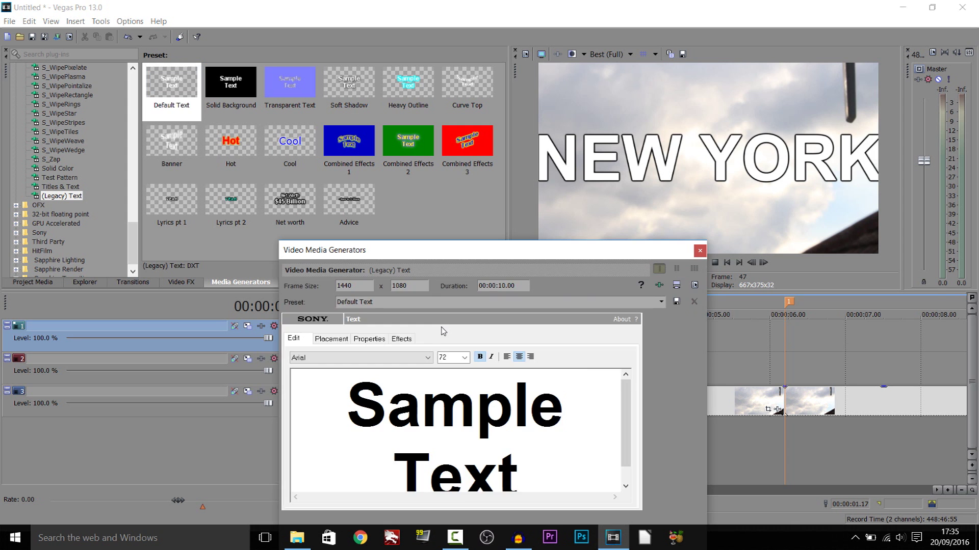
# - Type 'September 20, 2016' as the second title and set its font size to 69
pyautogui.write('S')
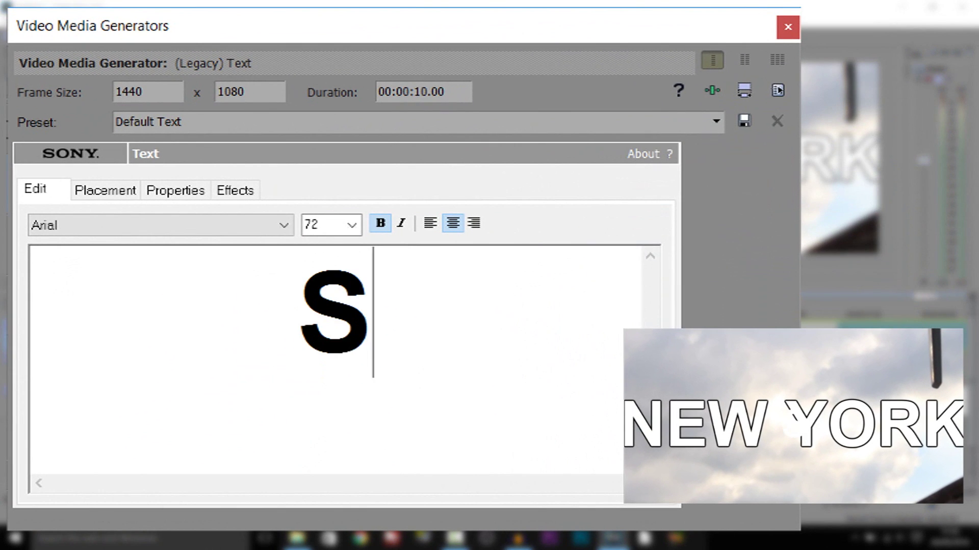
pyautogui.write('eptember')
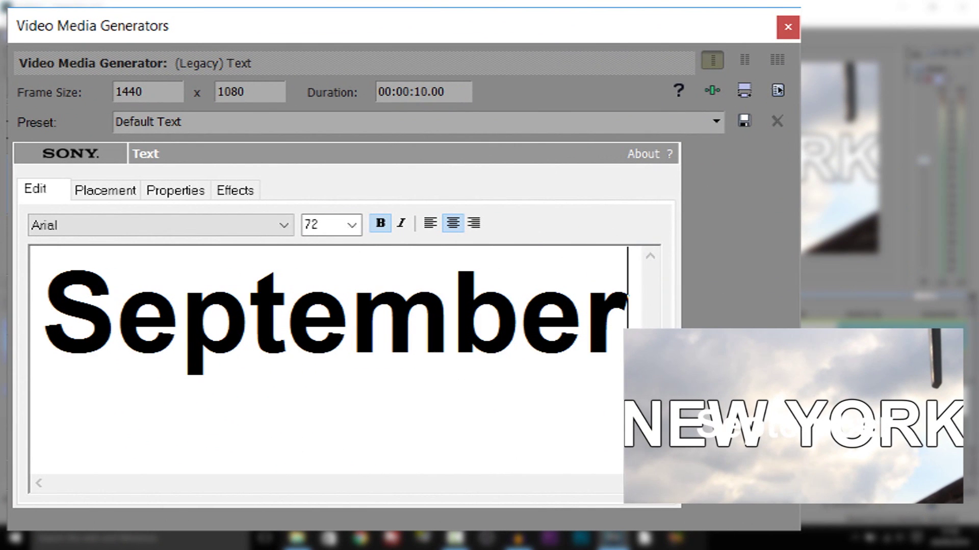
pyautogui.write(' 20')
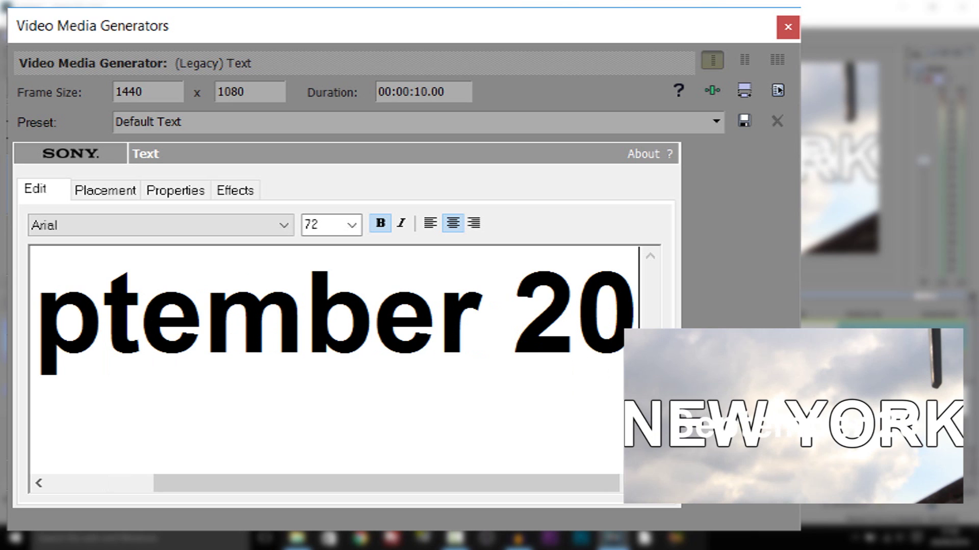
pyautogui.write(', 2016')
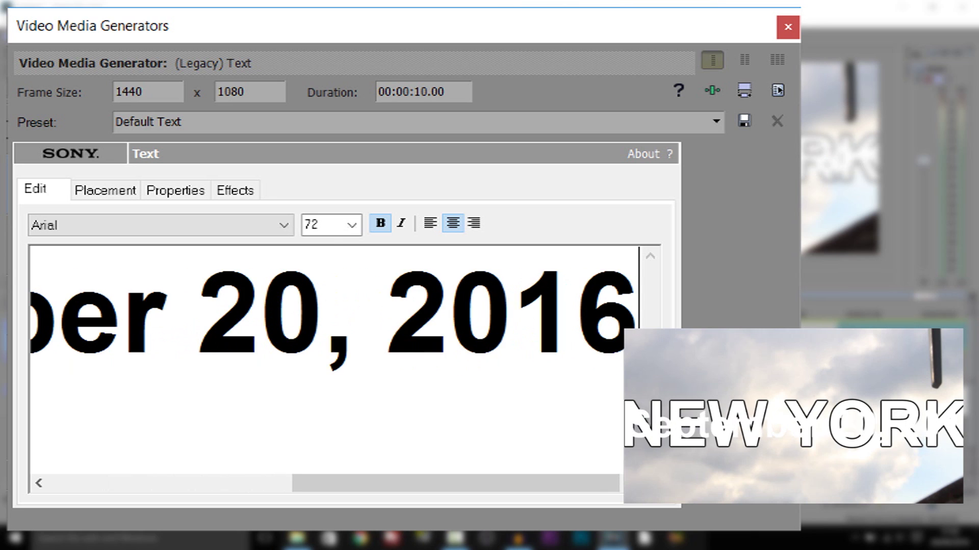
pyautogui.hotkey('ctrl', 'a')
pyautogui.doubleClick(319, 225)
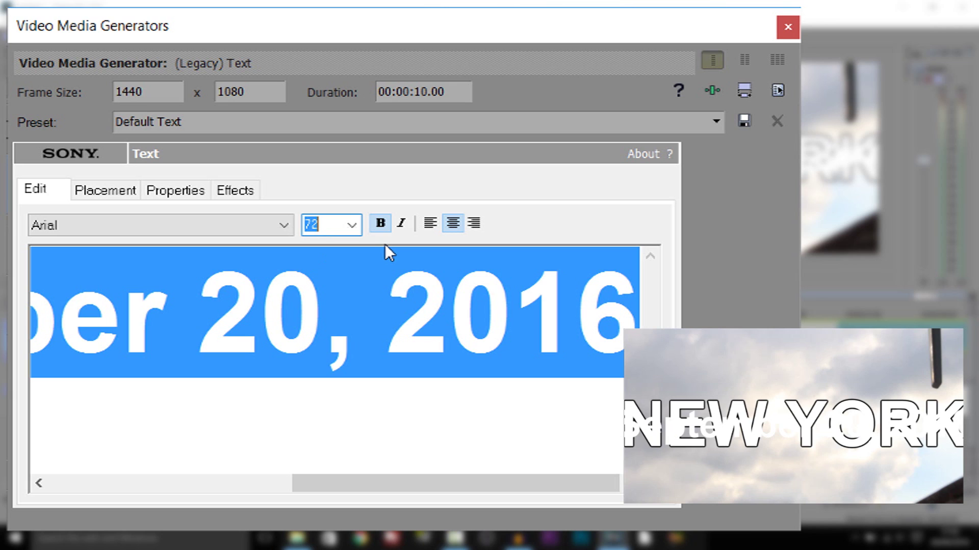
pyautogui.write('69')
pyautogui.press('Return')
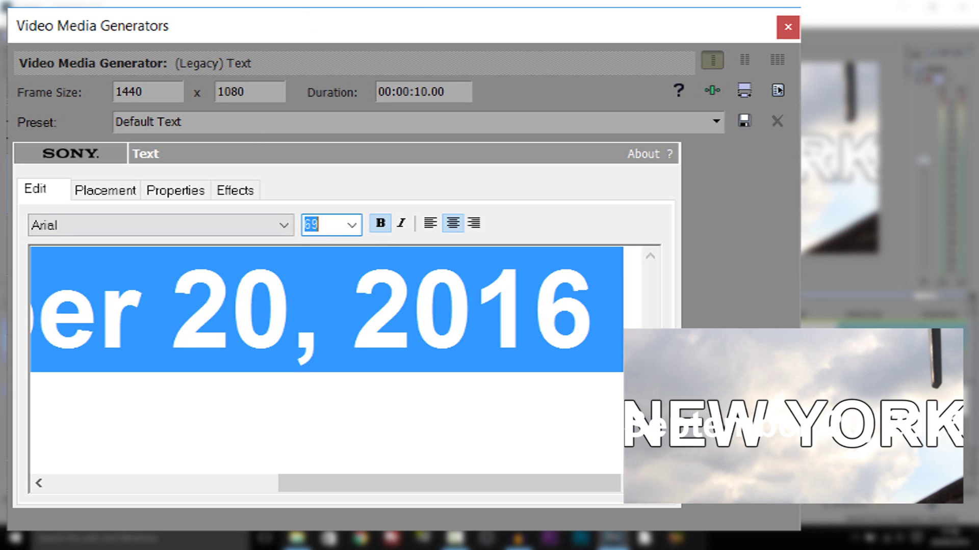
pyautogui.click(236, 190)
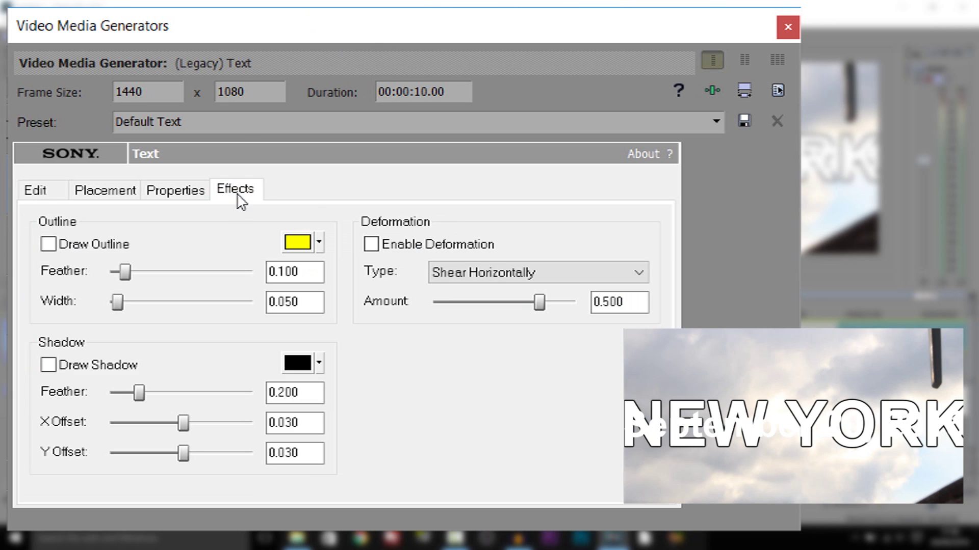
# - Enable Draw Outline on the date title with feather 0, black colour and 0.093 width
pyautogui.click(97, 251)
pyautogui.moveTo(126, 273); pyautogui.dragTo(111, 273)
pyautogui.click(297, 247)
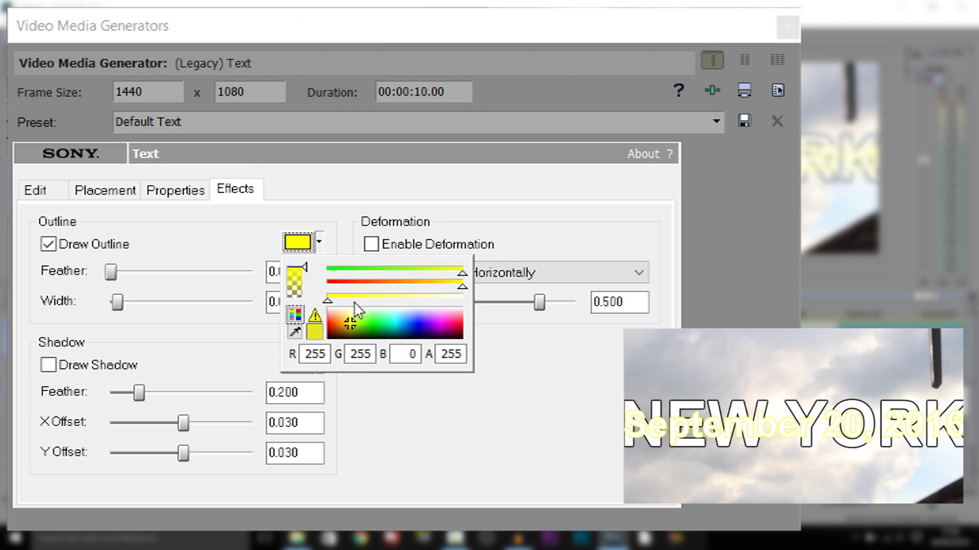
pyautogui.click(356, 336)
pyautogui.click(387, 427)
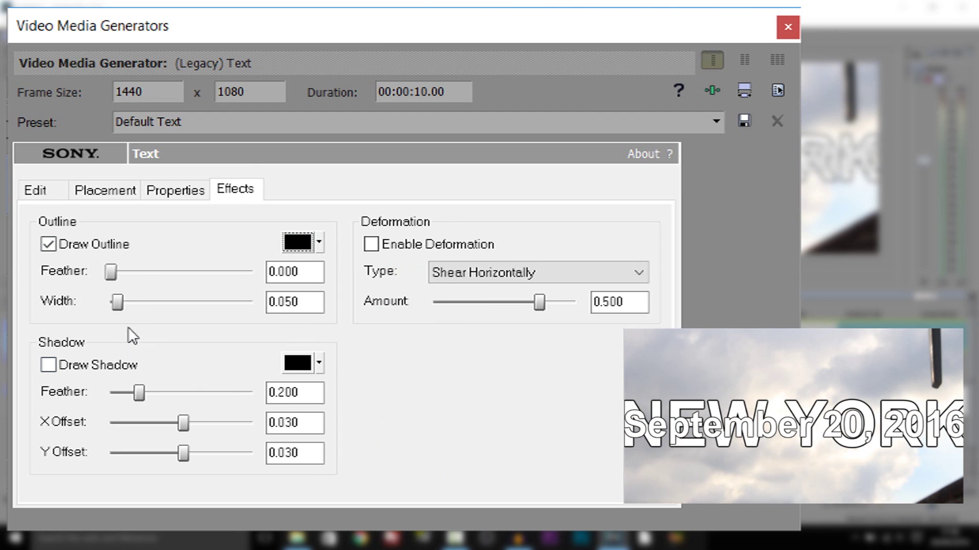
pyautogui.moveTo(119, 310); pyautogui.dragTo(125, 313)
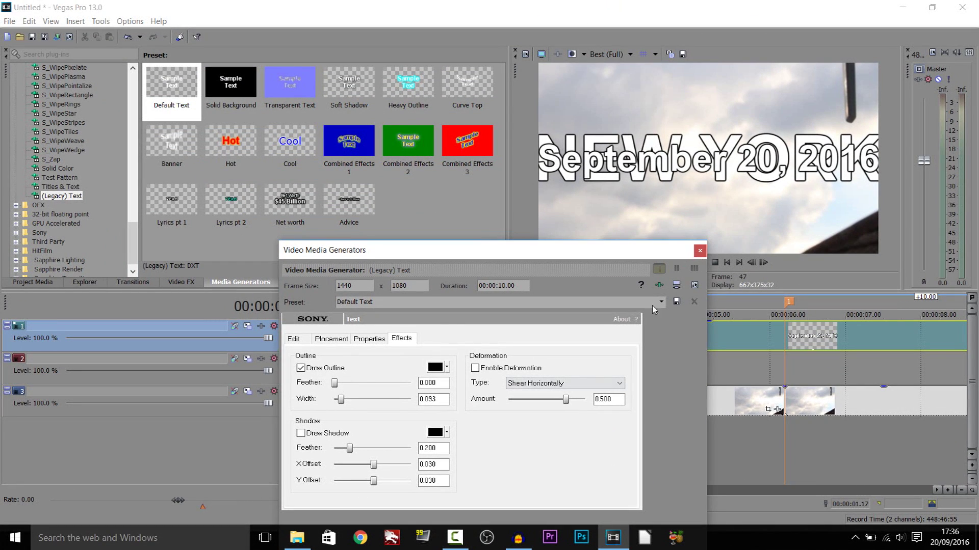
pyautogui.click(700, 250)
pyautogui.scroll(-5, 614, 337)
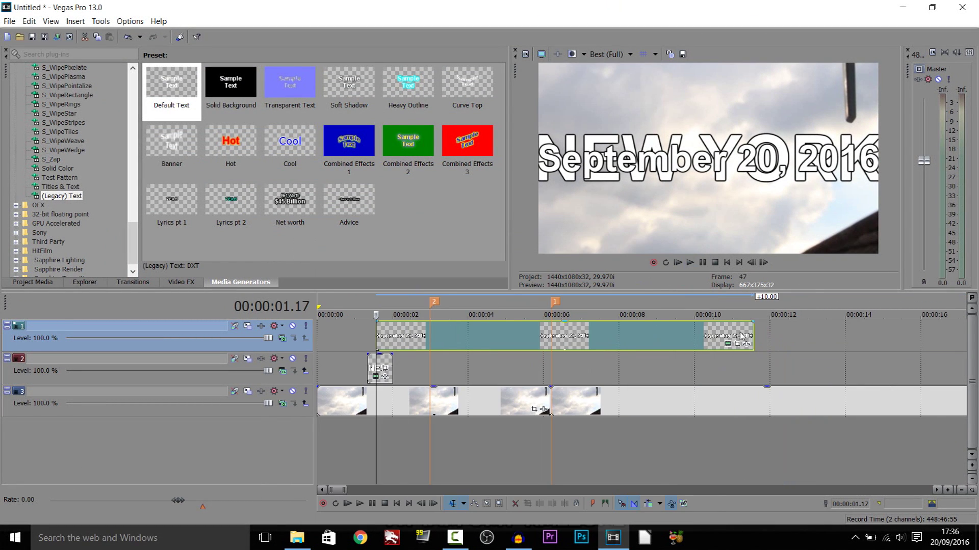
# - Trim the September 20, 2016 date title to about 2 seconds and set its Pan/Crop Y Center to 392.1
pyautogui.moveTo(758, 341); pyautogui.dragTo(393, 341)
pyautogui.scroll(3, 528, 361)
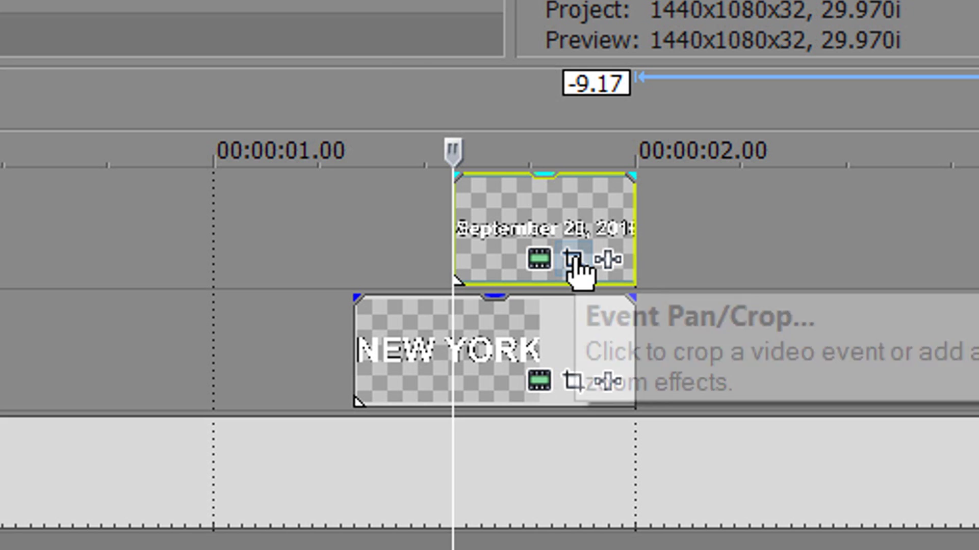
pyautogui.click(527, 345)
pyautogui.press('Up')
pyautogui.press('Up')
pyautogui.press('Up')
pyautogui.press('Up')
pyautogui.press('Up')
pyautogui.press('Up')
pyautogui.press('Up')
pyautogui.press('Up')
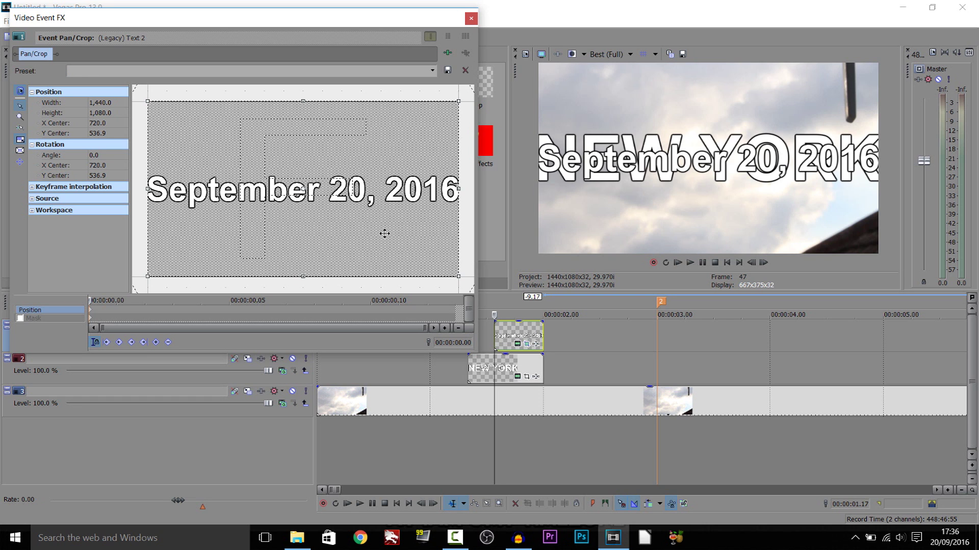
pyautogui.press('Up')
pyautogui.press('Up')
pyautogui.press('Up')
pyautogui.press('Up')
pyautogui.press('Up')
pyautogui.press('Up')
pyautogui.press('Up')
pyautogui.press('Up')
pyautogui.press('Up')
pyautogui.press('Up')
pyautogui.press('Up')
pyautogui.press('Up')
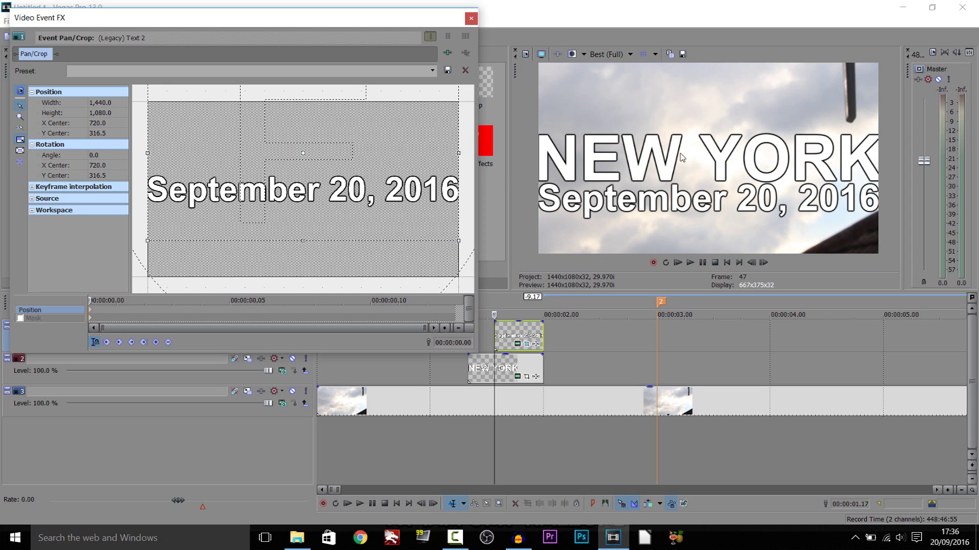
pyautogui.press('Down')
pyautogui.press('Down')
pyautogui.press('Down')
pyautogui.press('Down')
pyautogui.press('Down')
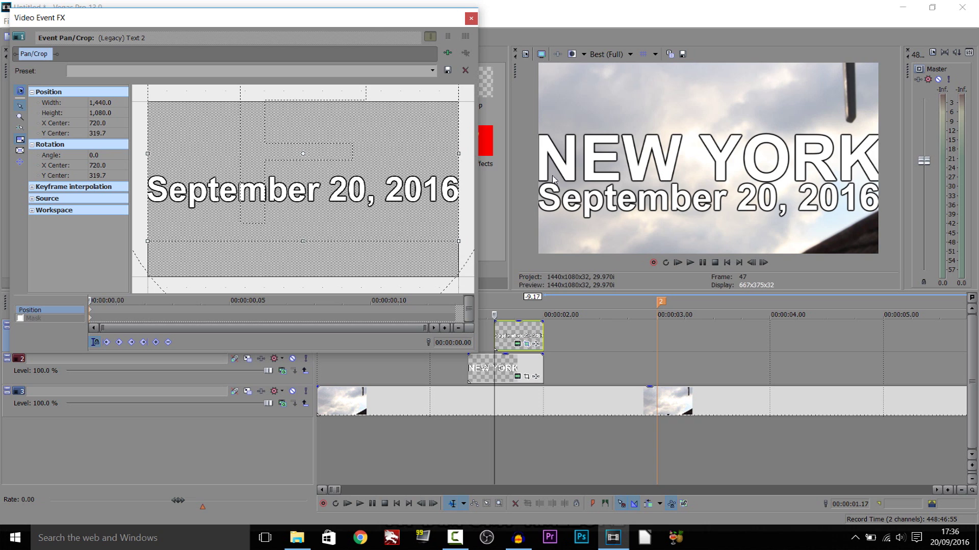
pyautogui.press('Down')
pyautogui.press('Down')
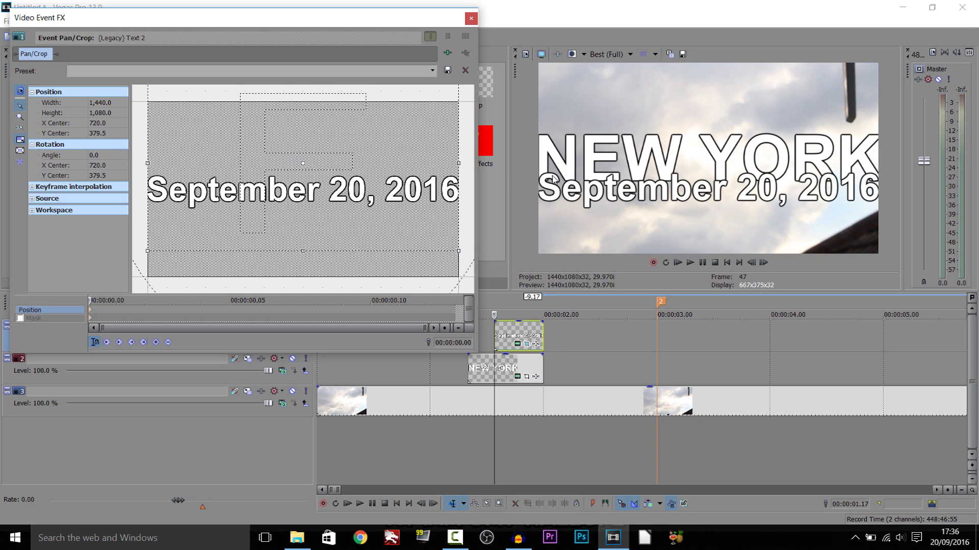
pyautogui.click(471, 19)
pyautogui.click(465, 378)
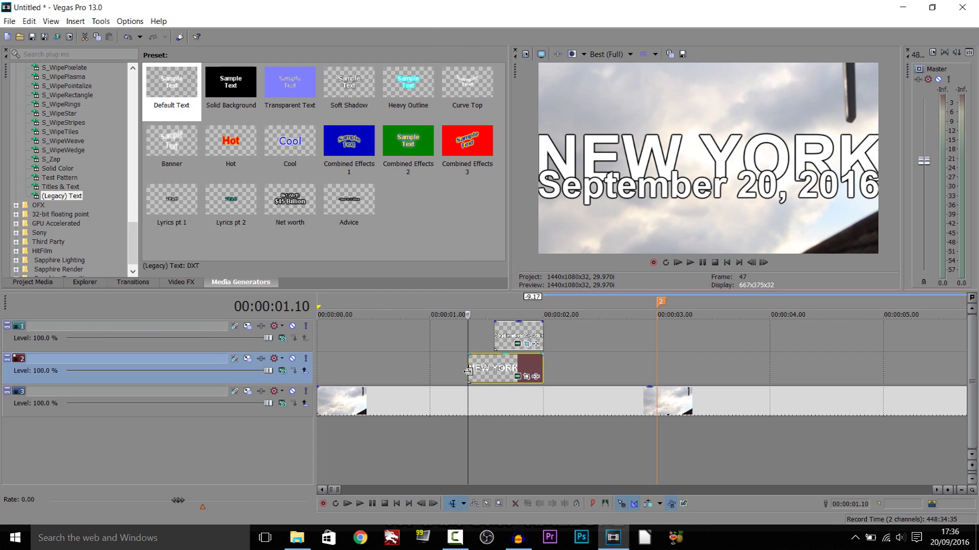
# - With Sync Cursor on, move the NEW YORK title's Pan/Crop frame to Y Center 618.7
pyautogui.click(527, 377)
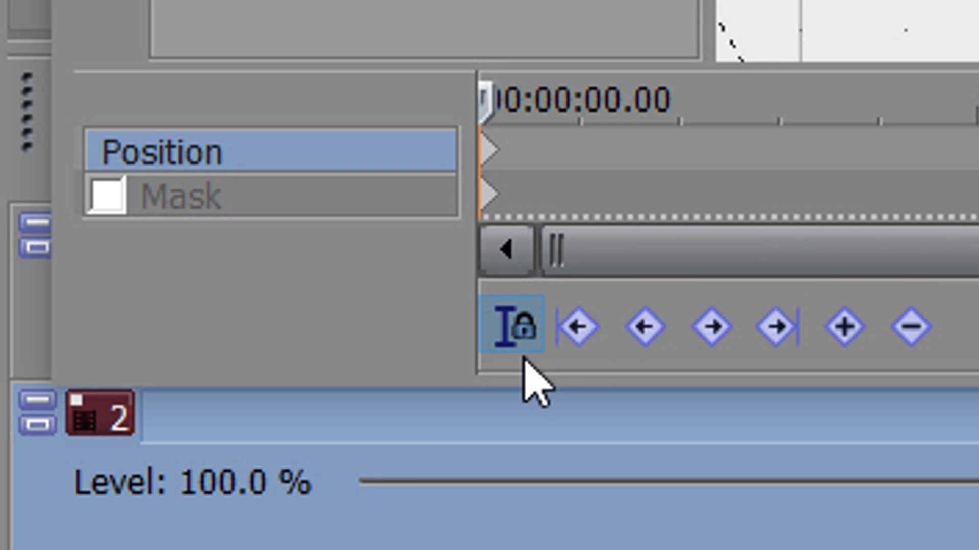
pyautogui.click(512, 327)
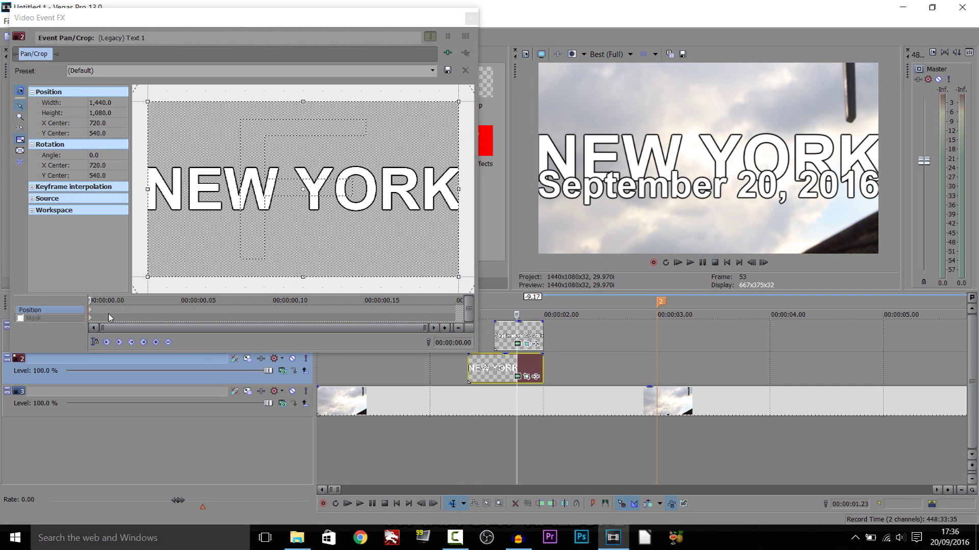
pyautogui.click(277, 227)
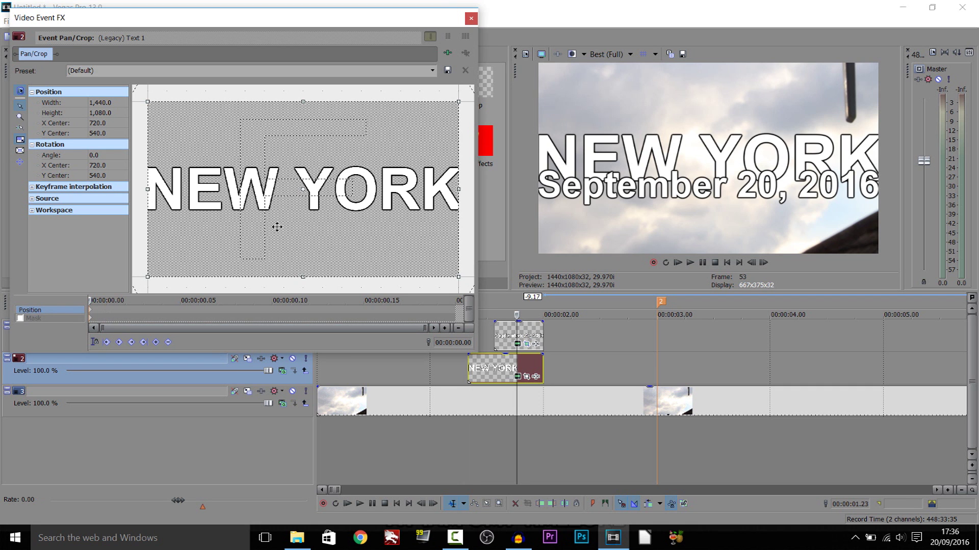
pyautogui.moveTo(288, 236); pyautogui.dragTo(290, 239)
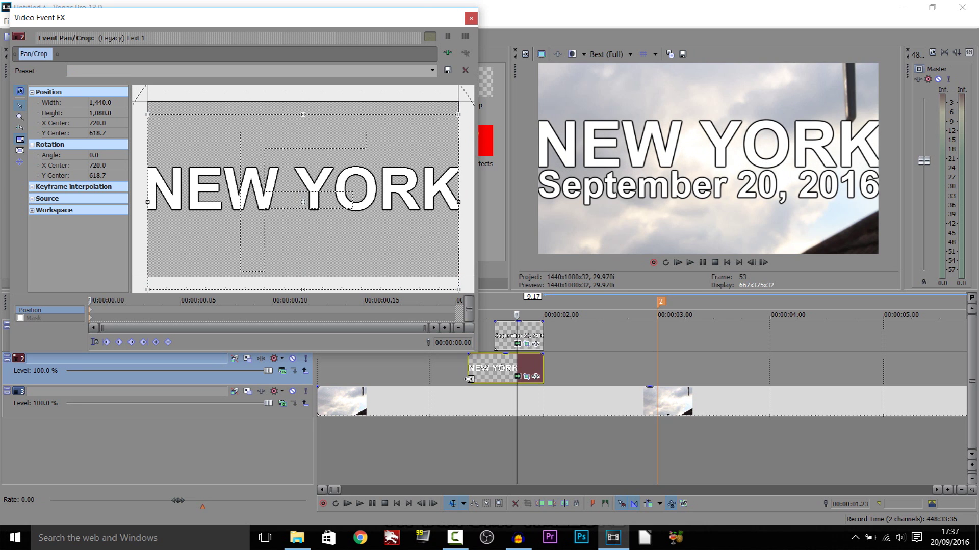
pyautogui.click(472, 20)
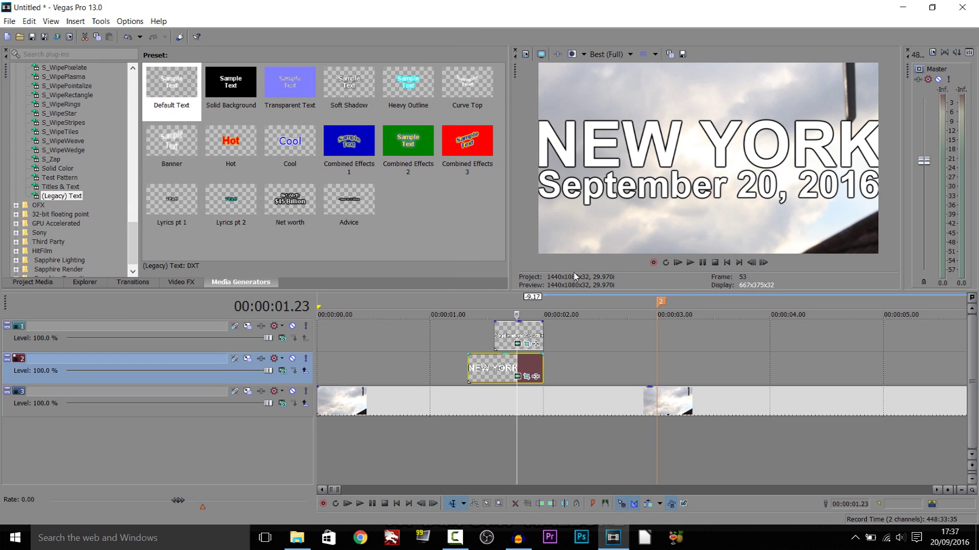
# - Play from the start, pause at 3.00, and drop a Default Text title onto track 2 there
pyautogui.click(677, 263)
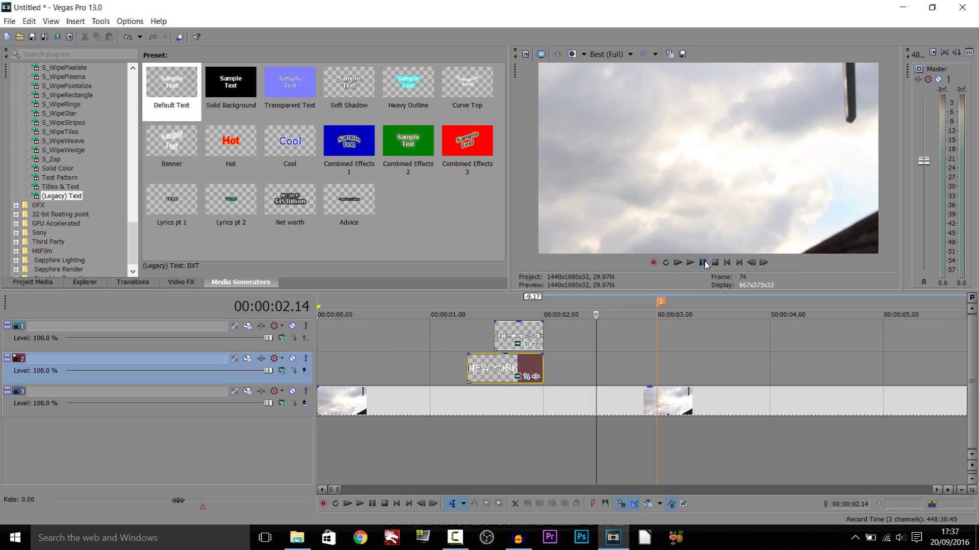
pyautogui.click(702, 263)
pyautogui.scroll(-3, 460, 341)
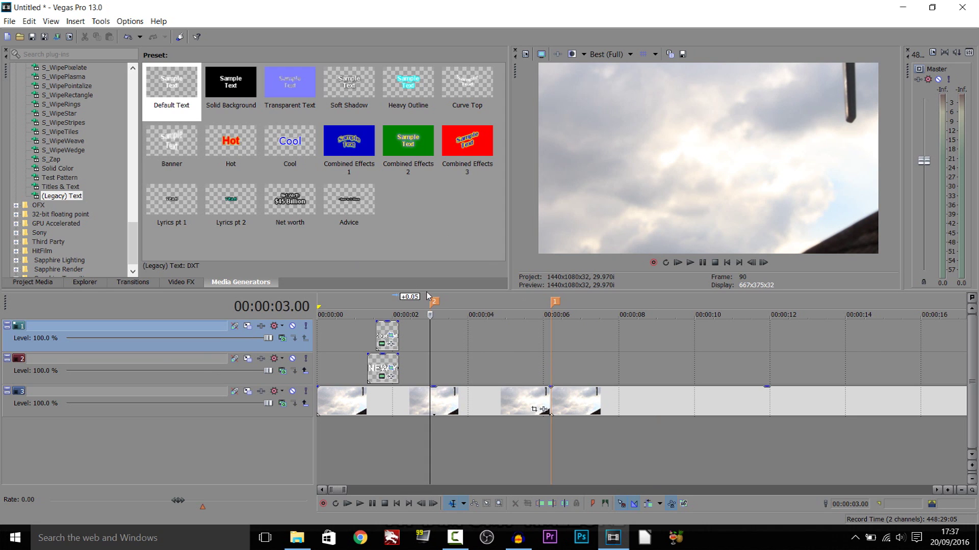
pyautogui.scroll(2, 495, 385)
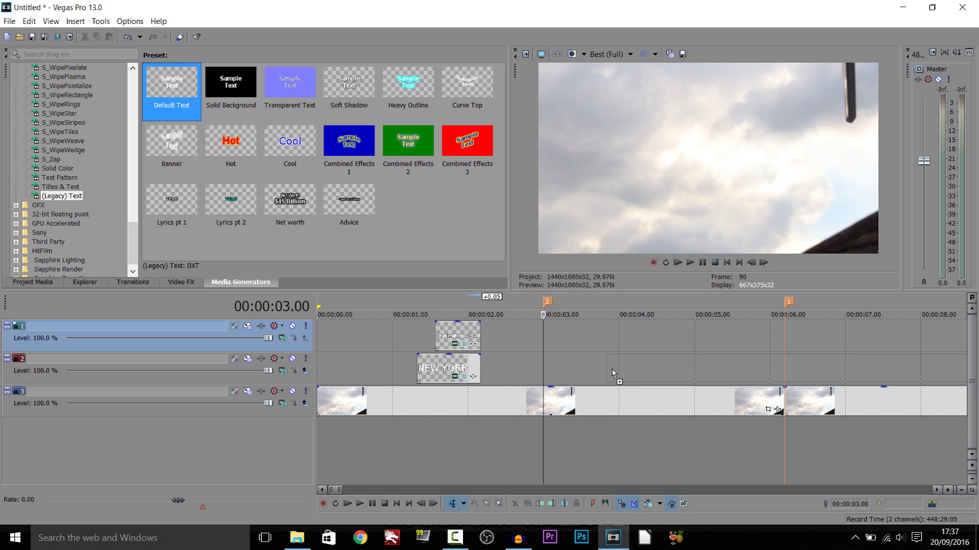
pyautogui.moveTo(550, 373); pyautogui.dragTo(550, 376)
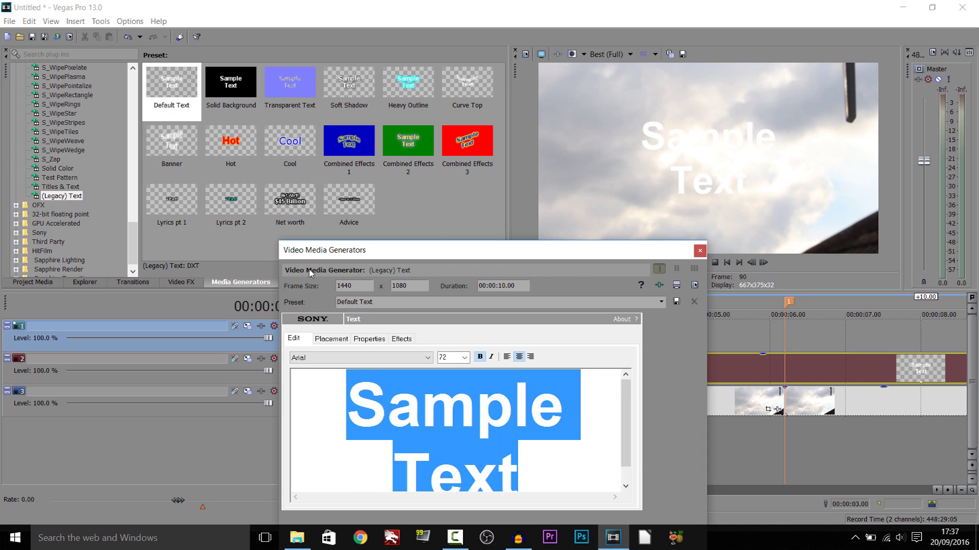
# - Change the title text to CASEY NEISTAT at font size 81
pyautogui.write('CAS')
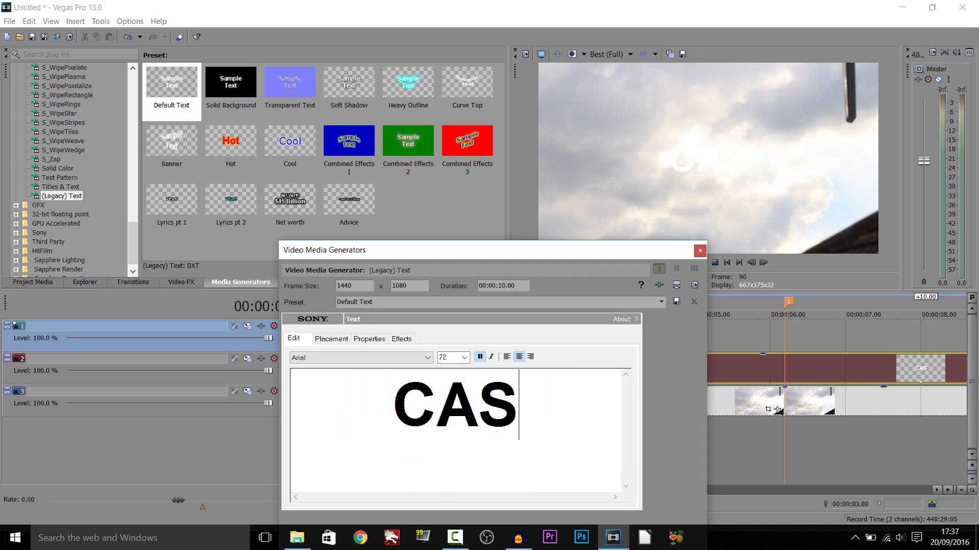
pyautogui.write('EY NEISTAT')
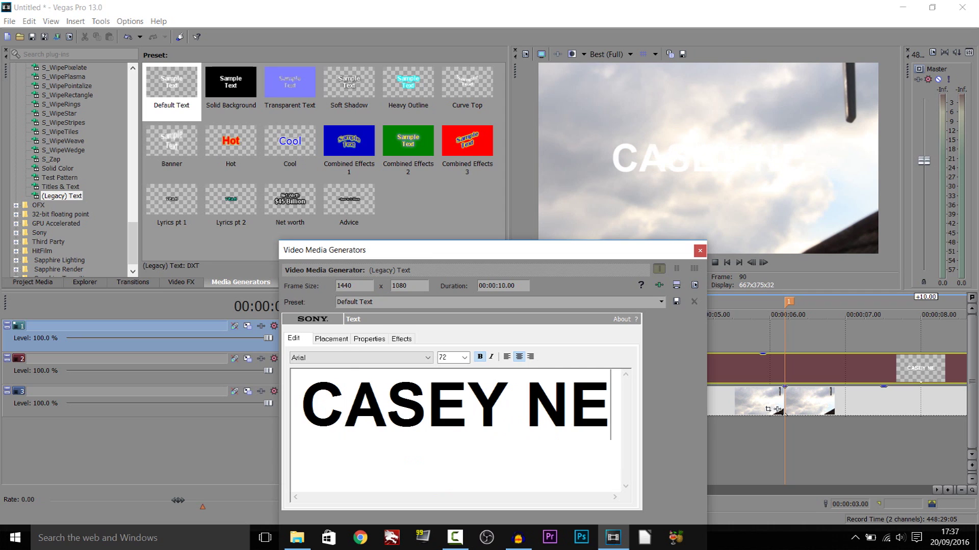
pyautogui.hotkey('ctrl', 'a')
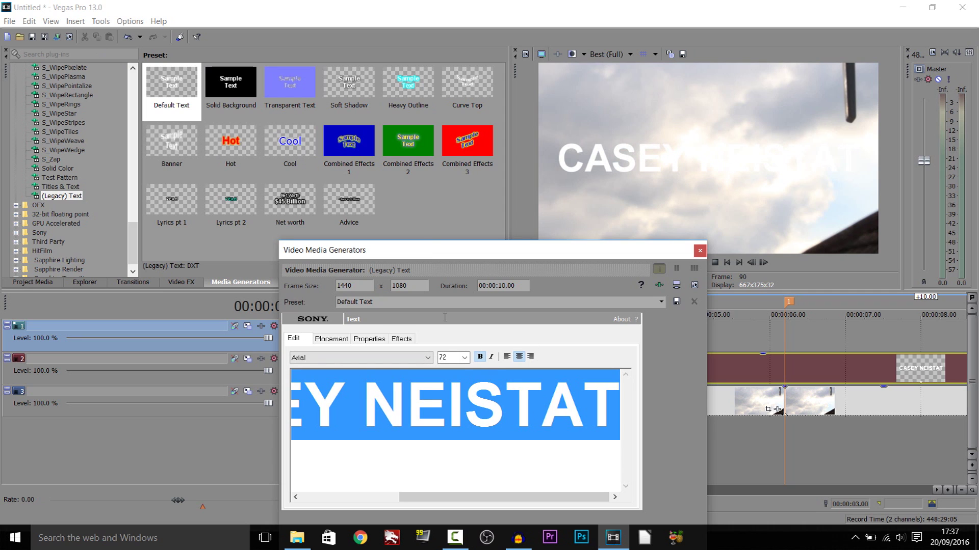
pyautogui.click(450, 359)
pyautogui.write('81')
pyautogui.press('Return')
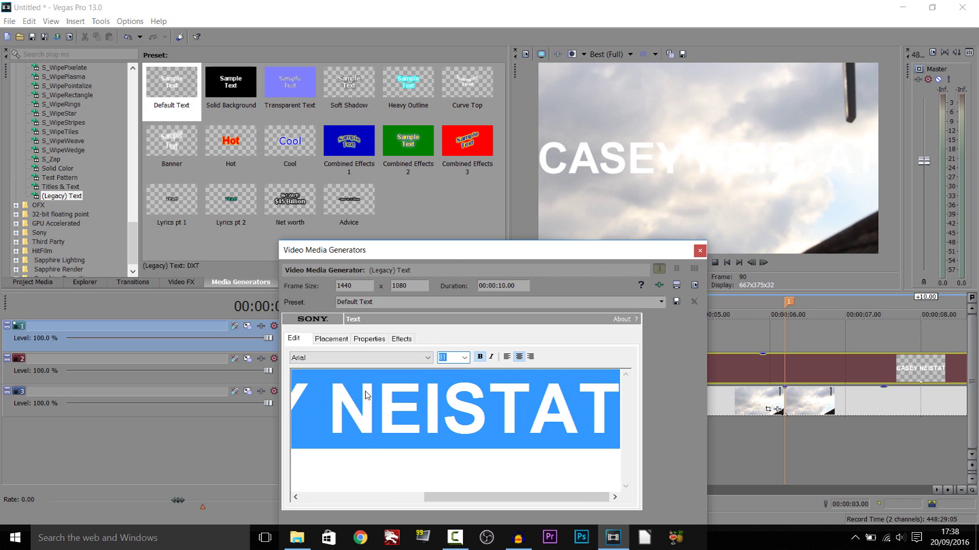
# - Give CASEY NEISTAT a black outline with feather 0
pyautogui.click(401, 339)
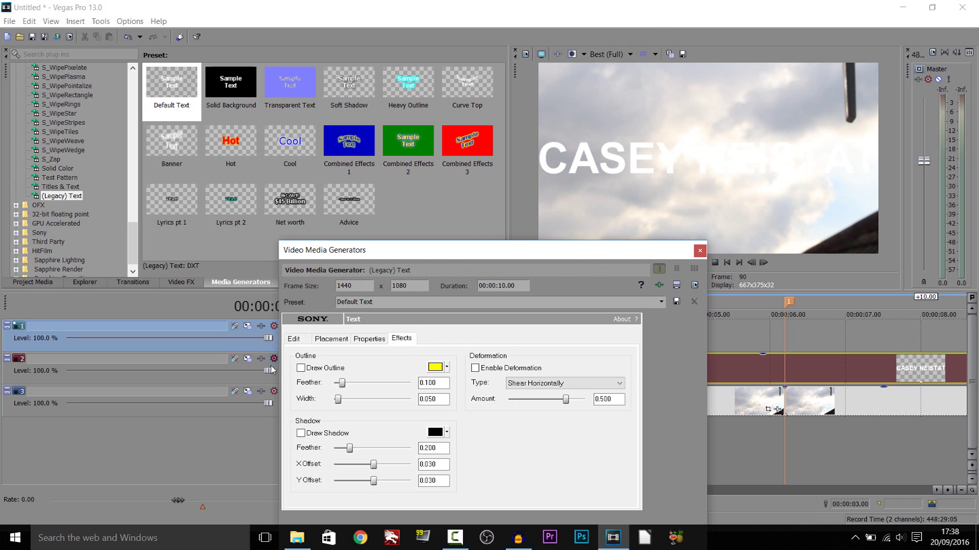
pyautogui.click(300, 368)
pyautogui.click(437, 367)
pyautogui.click(457, 411)
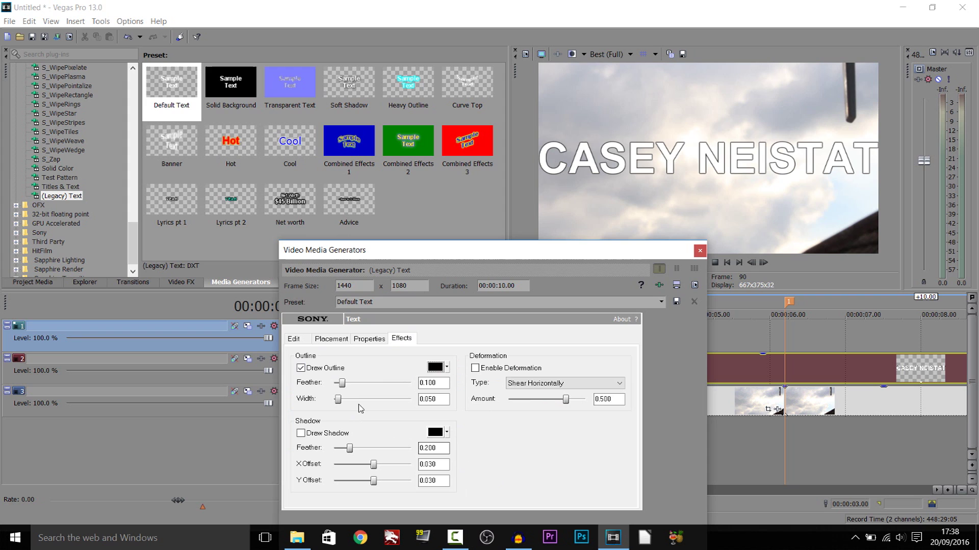
pyautogui.moveTo(341, 383); pyautogui.dragTo(343, 402)
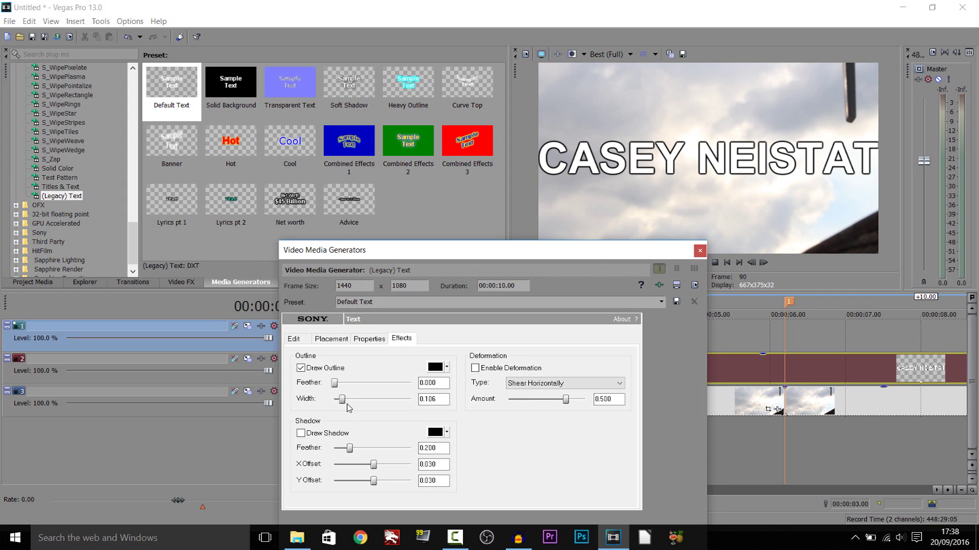
pyautogui.click(699, 250)
pyautogui.scroll(-3, 556, 391)
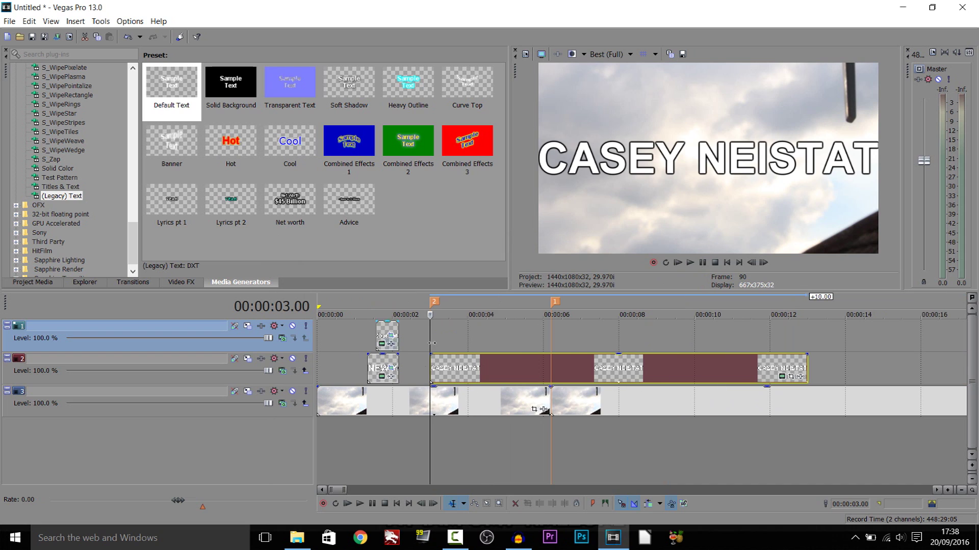
# - Set the CASEY NEISTAT title's Y Center to 611.9 and add a Default Text title on track 1
pyautogui.click(791, 377)
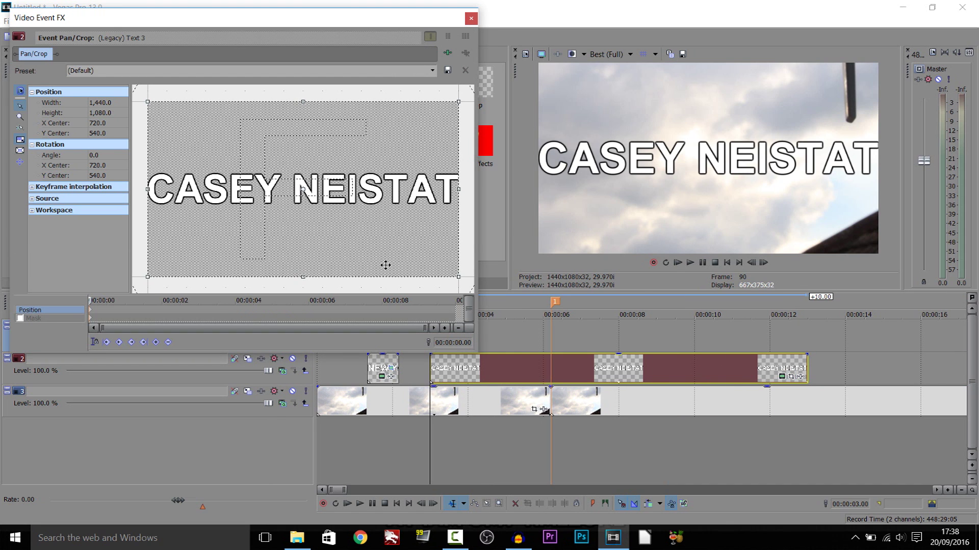
pyautogui.moveTo(385, 265); pyautogui.dragTo(393, 288)
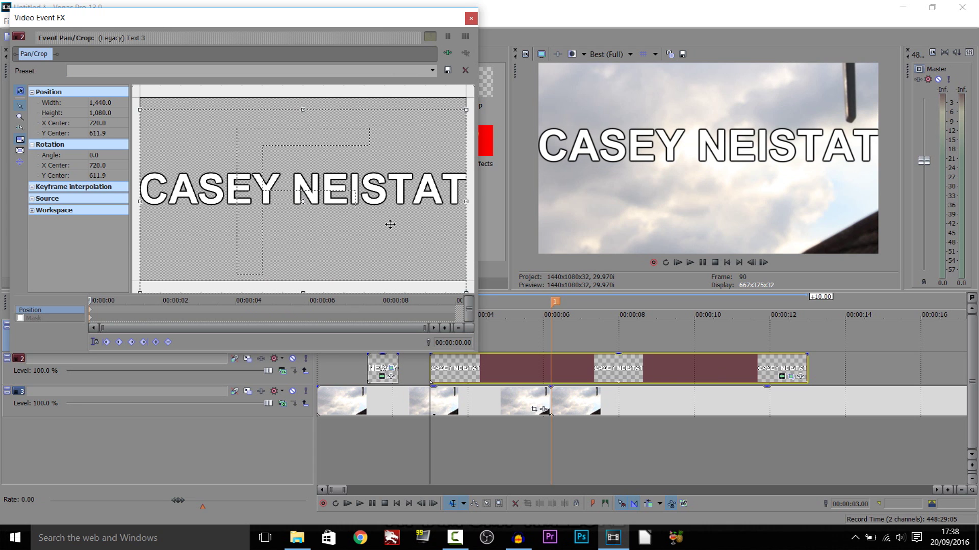
pyautogui.click(471, 18)
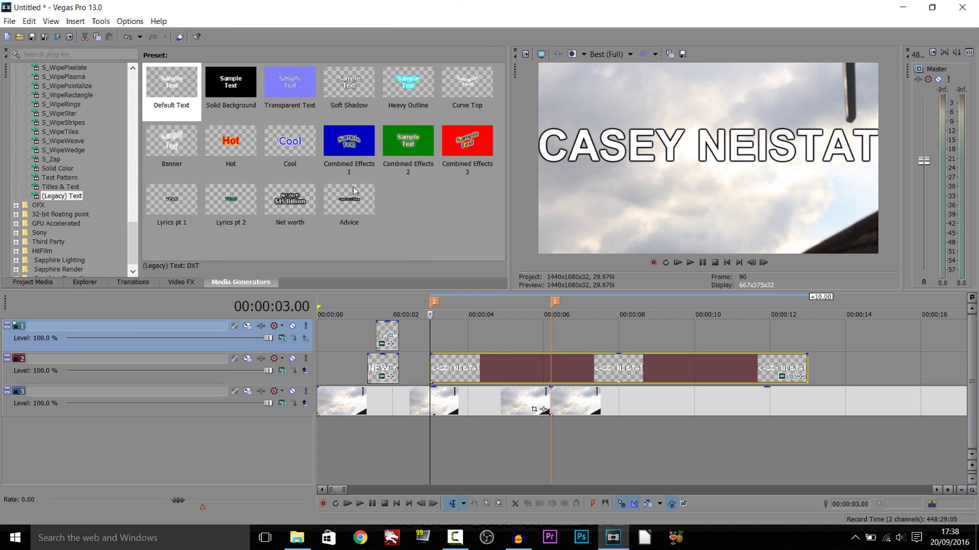
pyautogui.moveTo(162, 82); pyautogui.dragTo(437, 342)
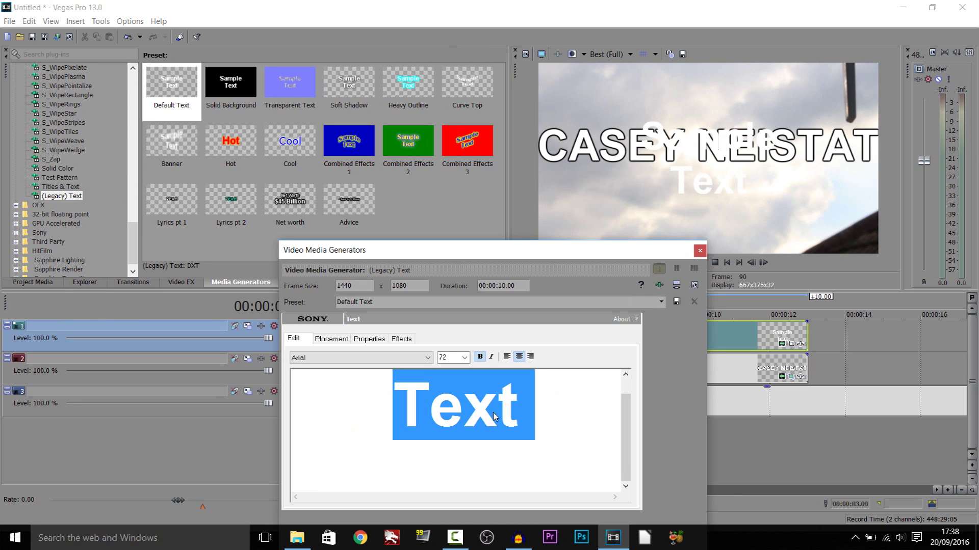
# - Type 'EPISODE ONE HUNDRED SIXTY FIVE' and set its font size to 35
pyautogui.write('e')
pyautogui.press('BackSpace')
pyautogui.write('EP')
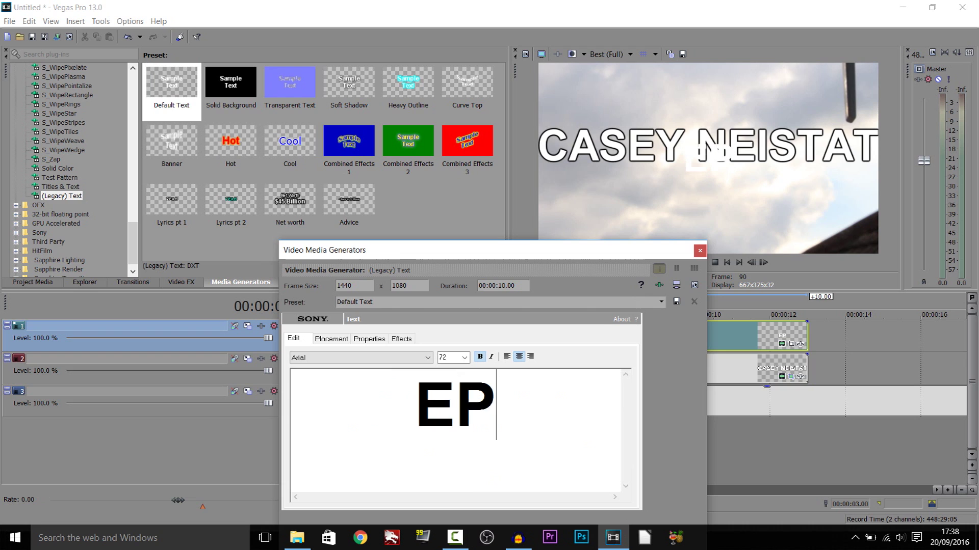
pyautogui.write('ISODE ONE ')
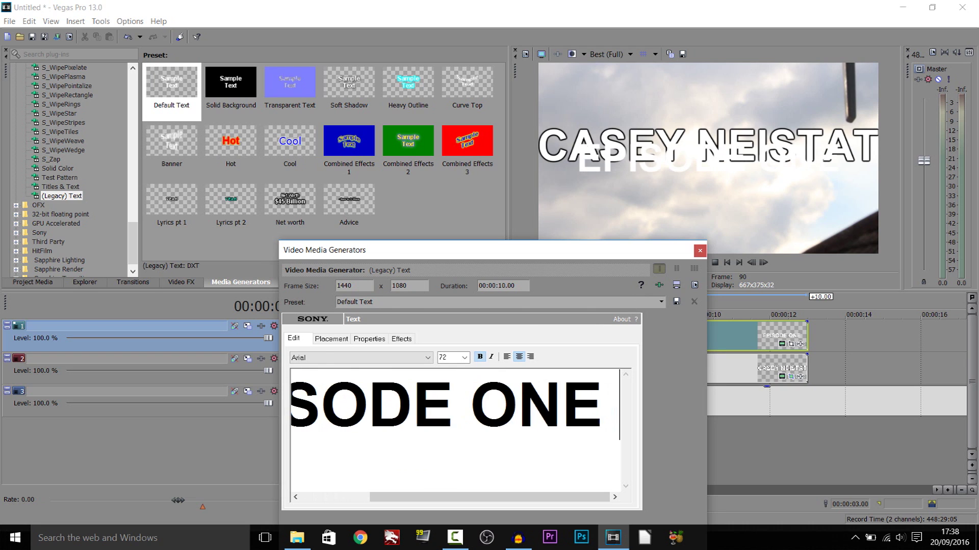
pyautogui.write('HUNDRED SIXT')
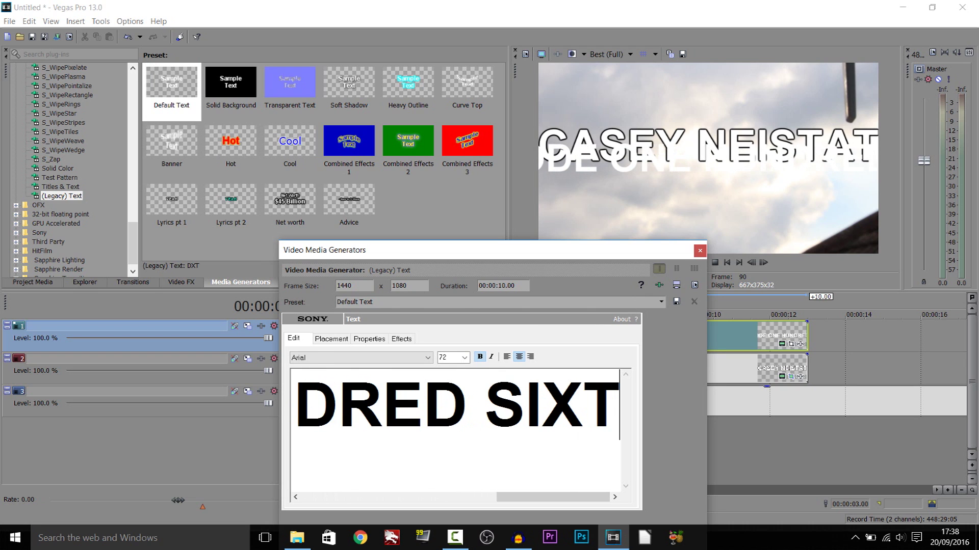
pyautogui.write('Y F')
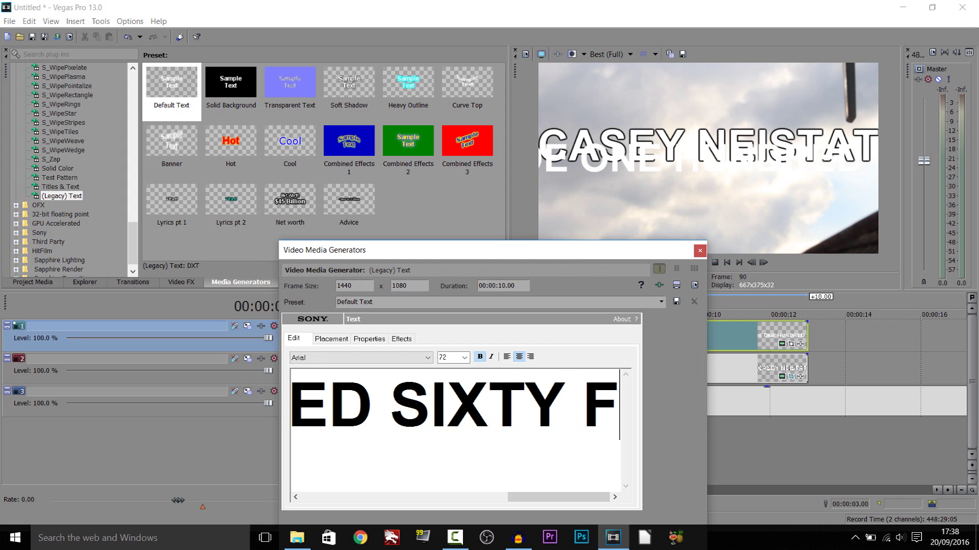
pyautogui.write('IVE')
pyautogui.hotkey('ctrl', 'a')
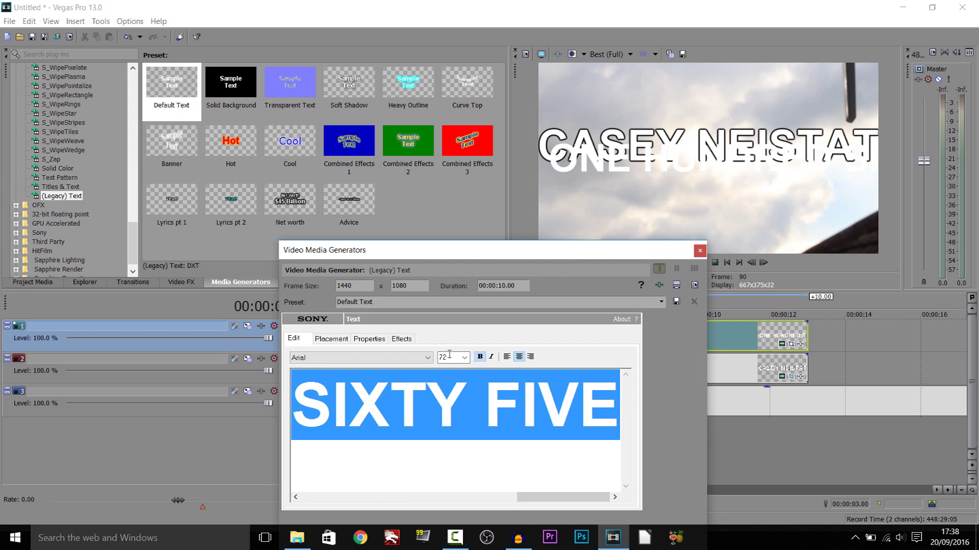
pyautogui.click(448, 357)
pyautogui.press('Return')
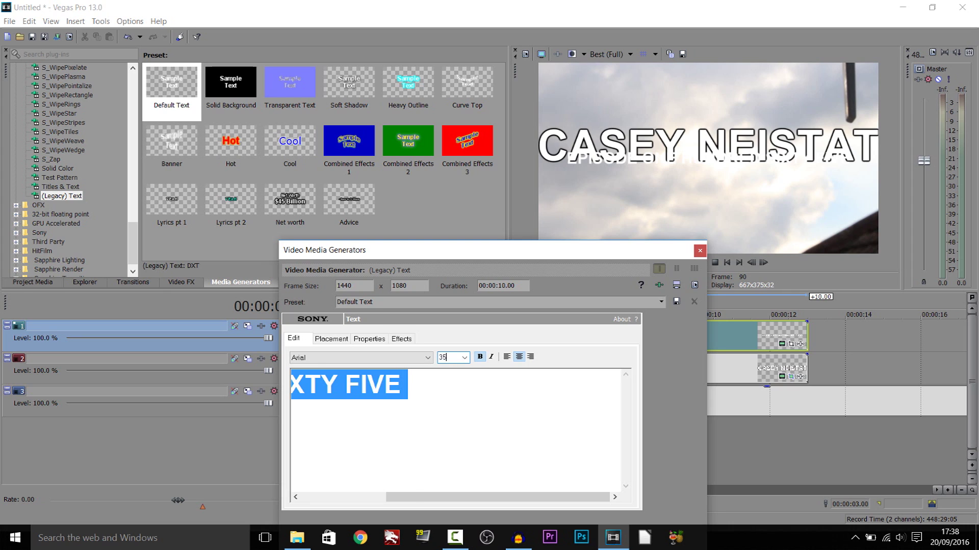
pyautogui.write('35')
pyautogui.press('Return')
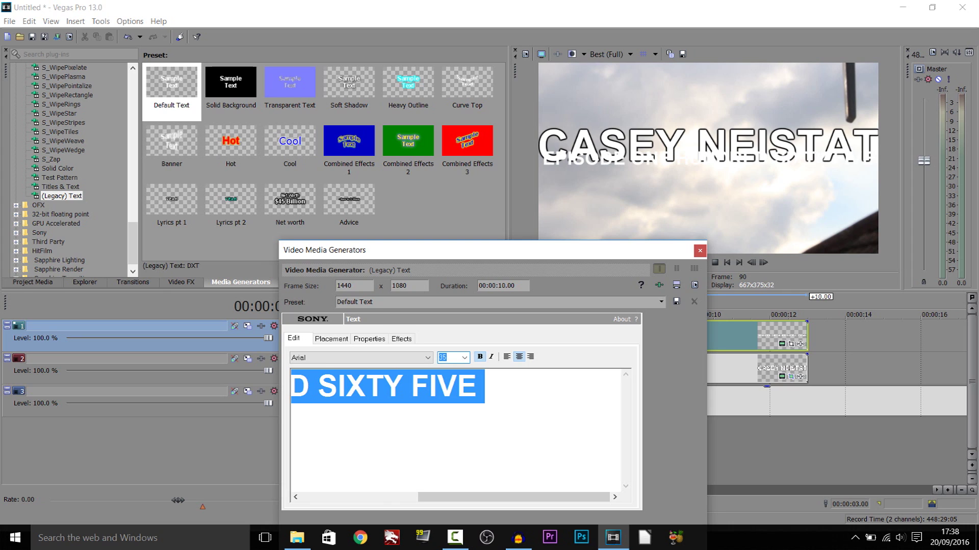
pyautogui.write('37')
pyautogui.press('Return')
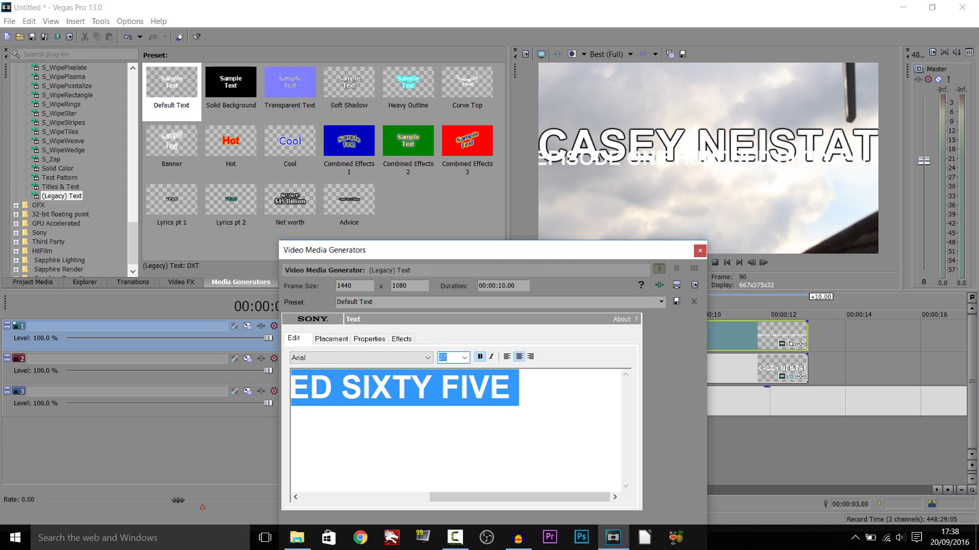
pyautogui.write('35')
pyautogui.press('Return')
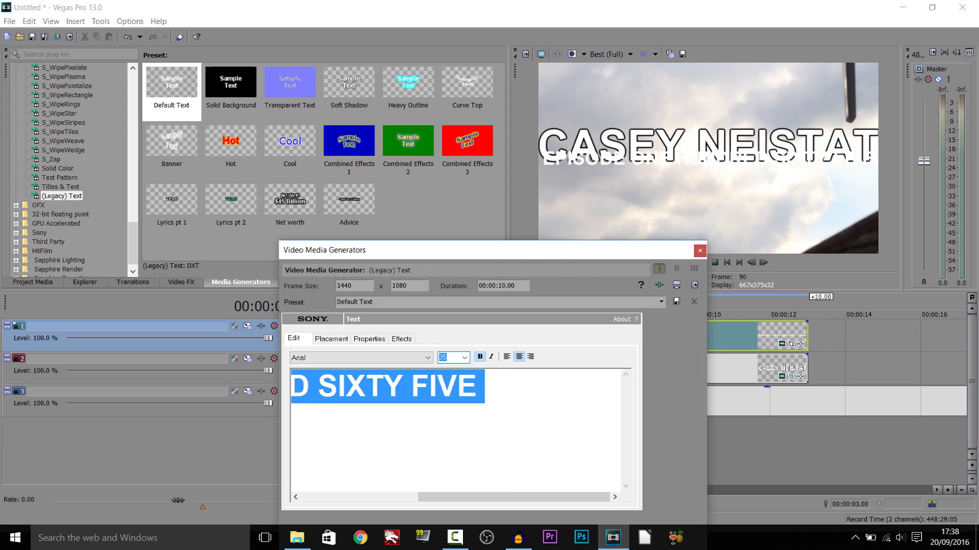
# - Add a black outline of width 0.106 to the episode subtitle
pyautogui.click(401, 339)
pyautogui.click(301, 368)
pyautogui.click(446, 367)
pyautogui.click(431, 375)
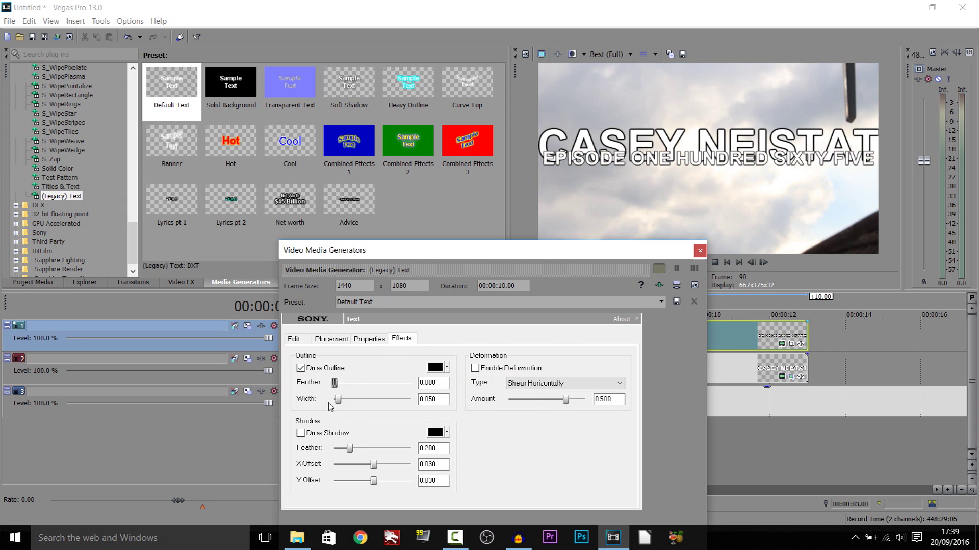
pyautogui.moveTo(342, 383)
pyautogui.mouseDown()
pyautogui.moveTo(334, 383)
pyautogui.moveTo(342, 402)
pyautogui.mouseUp()
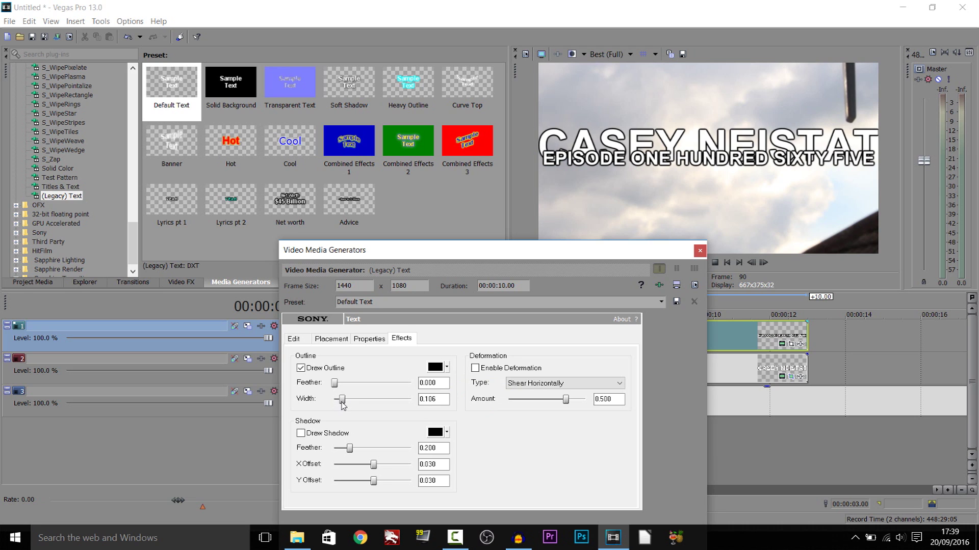
pyautogui.click(700, 250)
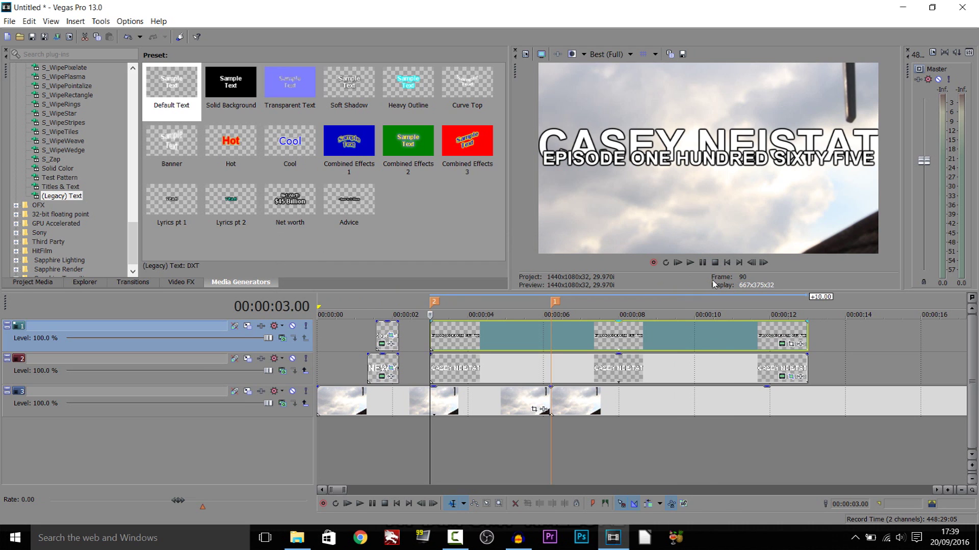
# - Move the subtitle to Y Center 448.7, just below CASEY NEISTAT
pyautogui.click(790, 345)
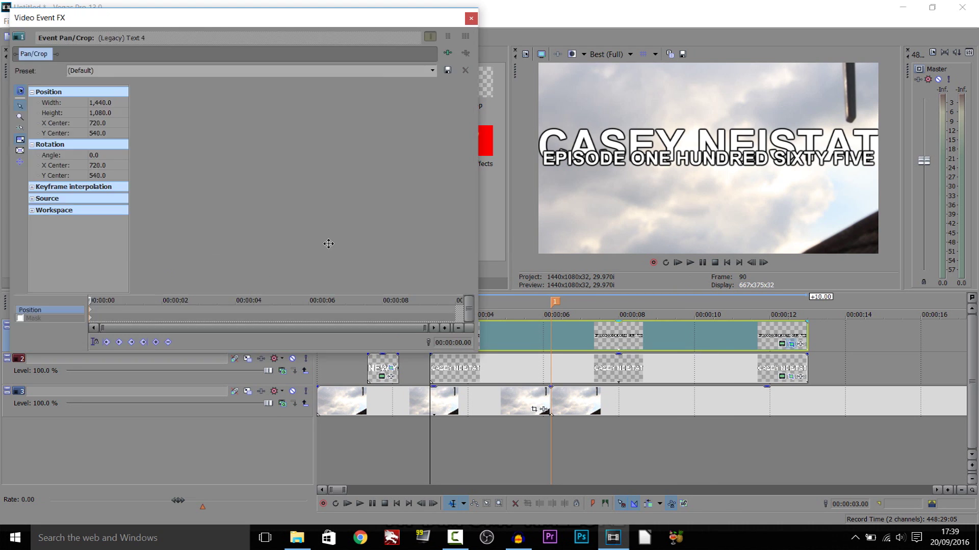
pyautogui.press('Up')
pyautogui.press('Up')
pyautogui.press('Up')
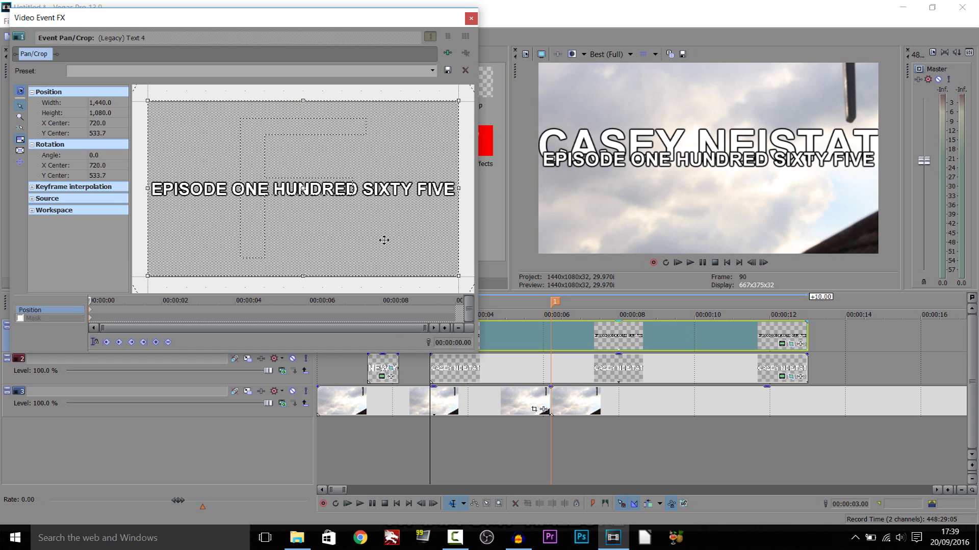
pyautogui.click(470, 21)
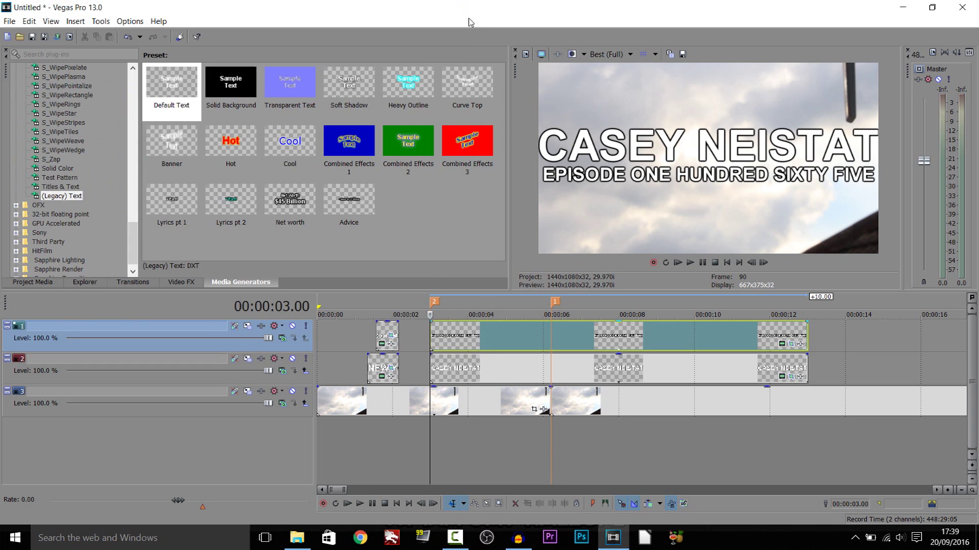
# - Select the title events and park the playhead at 2.05 seconds to check them
pyautogui.click(435, 364)
pyautogui.click(451, 332)
pyautogui.click(442, 366)
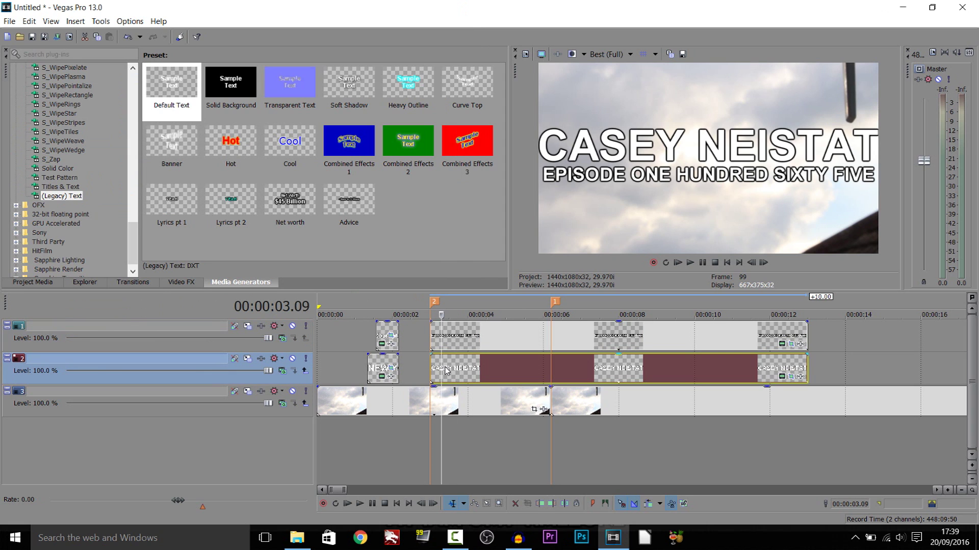
pyautogui.click(387, 374)
pyautogui.scroll(2, 489, 345)
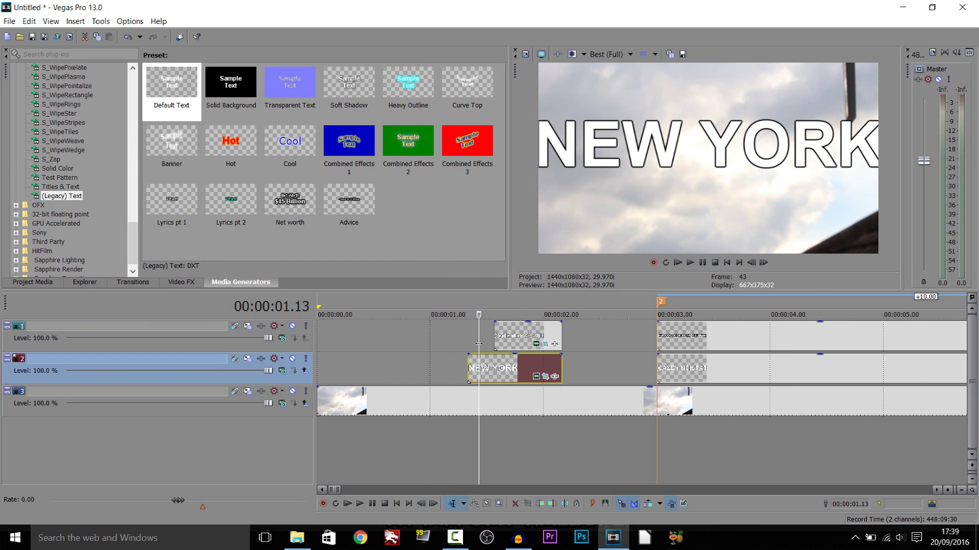
pyautogui.click(599, 367)
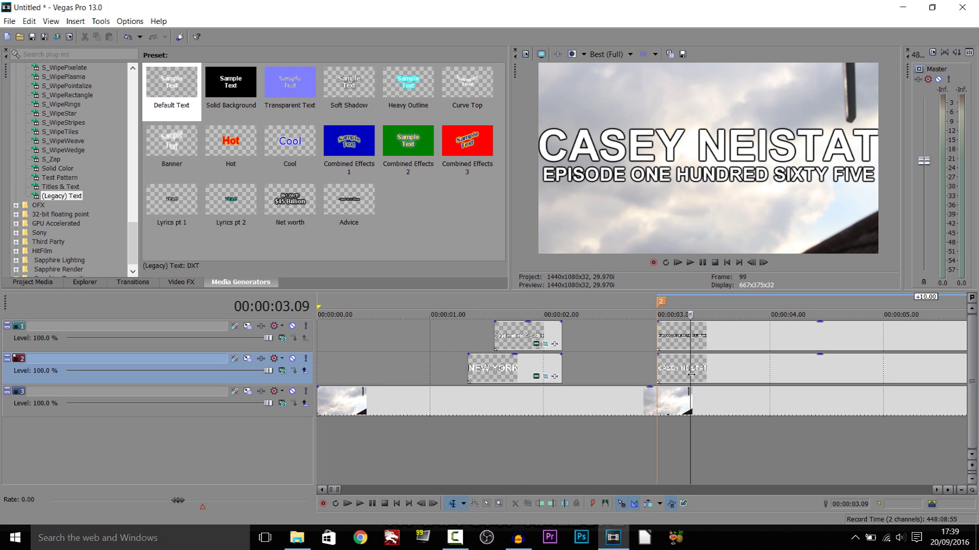
pyautogui.click(659, 368)
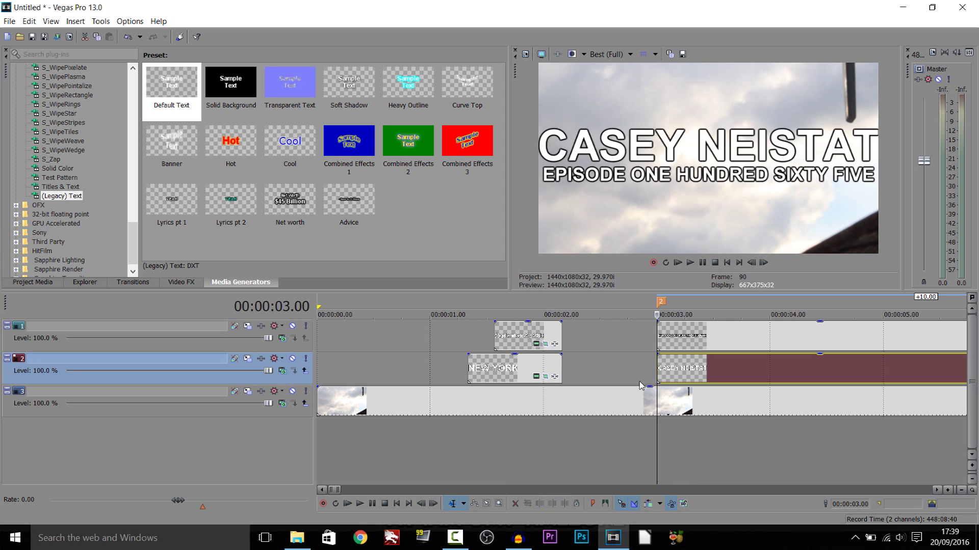
pyautogui.click(468, 371)
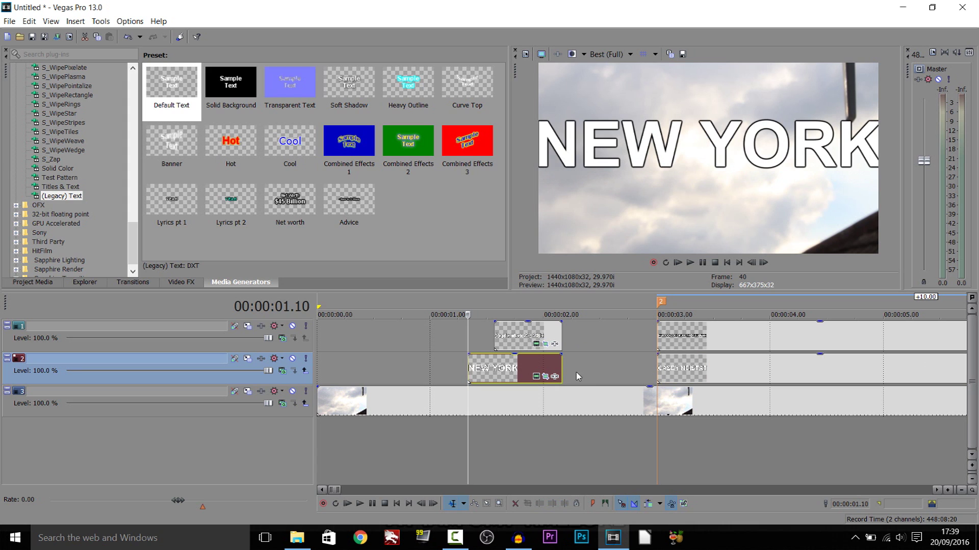
pyautogui.click(560, 374)
# - Trim the CASEY NEISTAT title events to end just after 4 seconds instead of 12
pyautogui.scroll(-2, 561, 373)
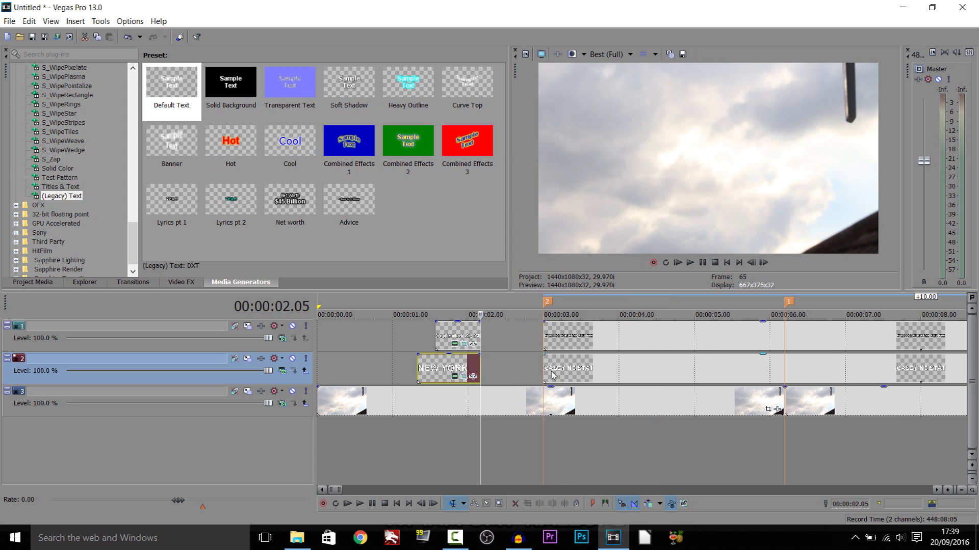
pyautogui.click(550, 378)
pyautogui.moveTo(599, 375); pyautogui.dragTo(631, 371)
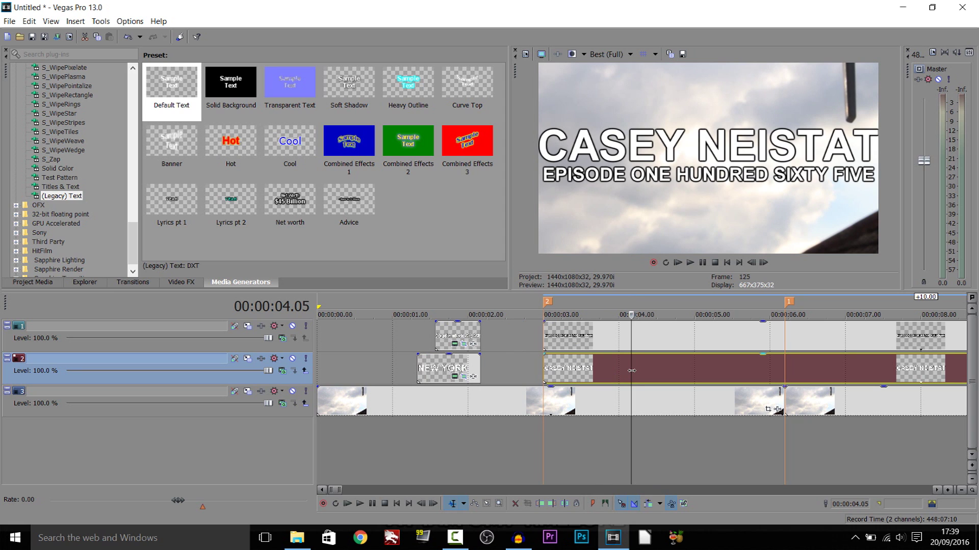
pyautogui.scroll(-3, 632, 371)
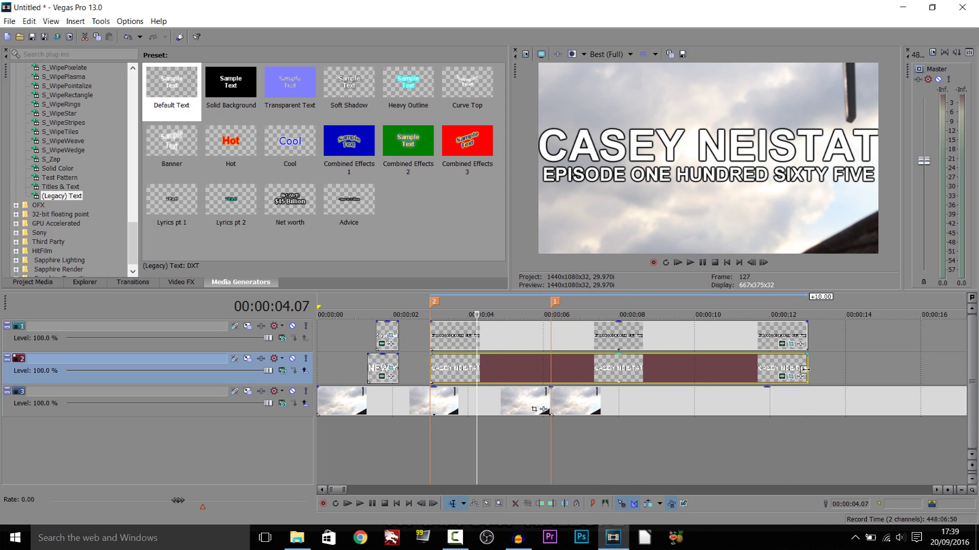
pyautogui.moveTo(808, 375); pyautogui.dragTo(483, 366)
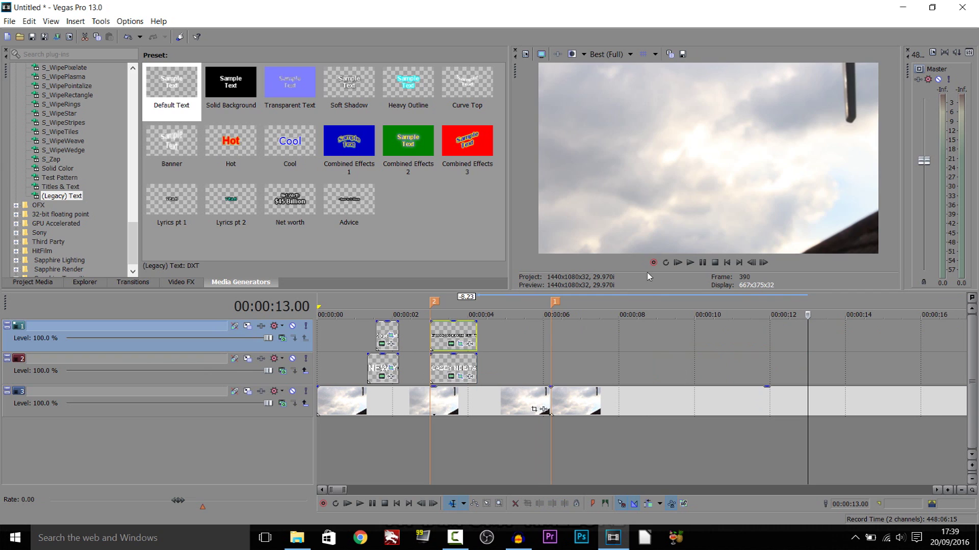
pyautogui.click(678, 264)
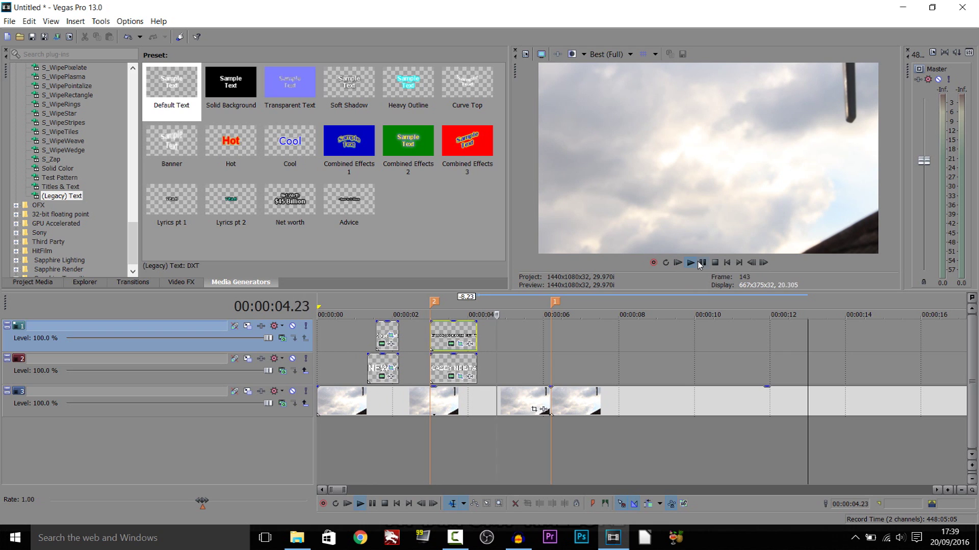
pyautogui.press('Return')
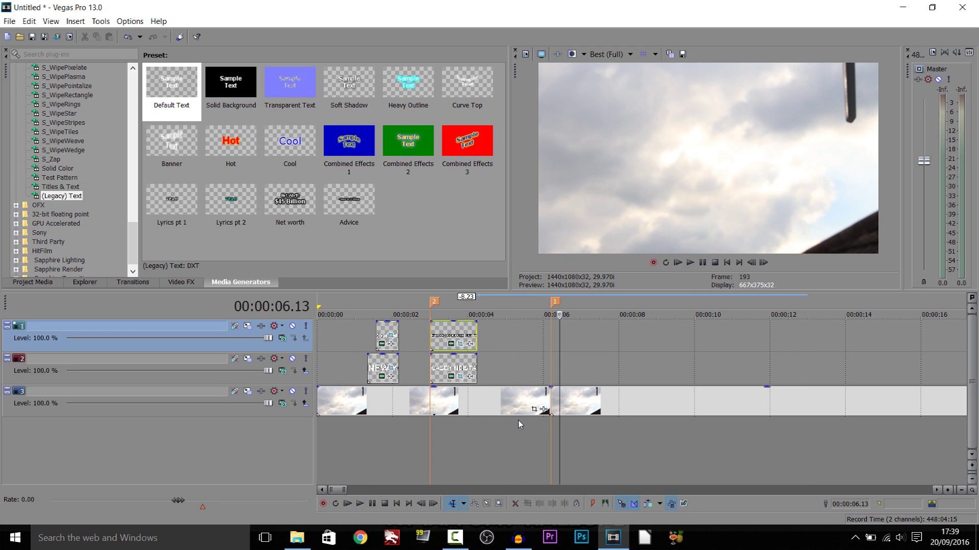
pyautogui.click(550, 397)
pyautogui.scroll(-5, 609, 417)
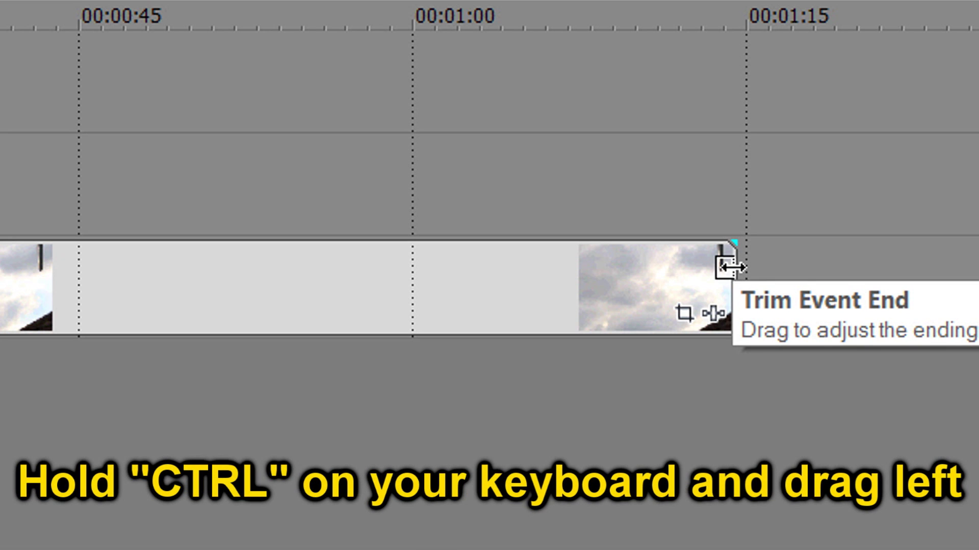
# - Time-stretch the cloud clip to end near 22 seconds and preview it at Good (Auto)
pyautogui.press('ctrl')
pyautogui.moveTo(729, 267); pyautogui.dragTo(402, 389)
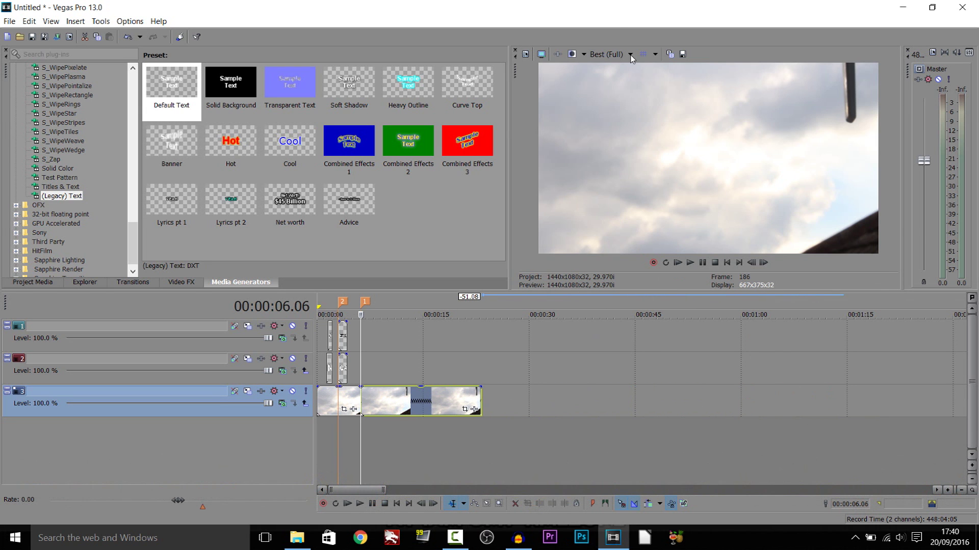
pyautogui.click(630, 57)
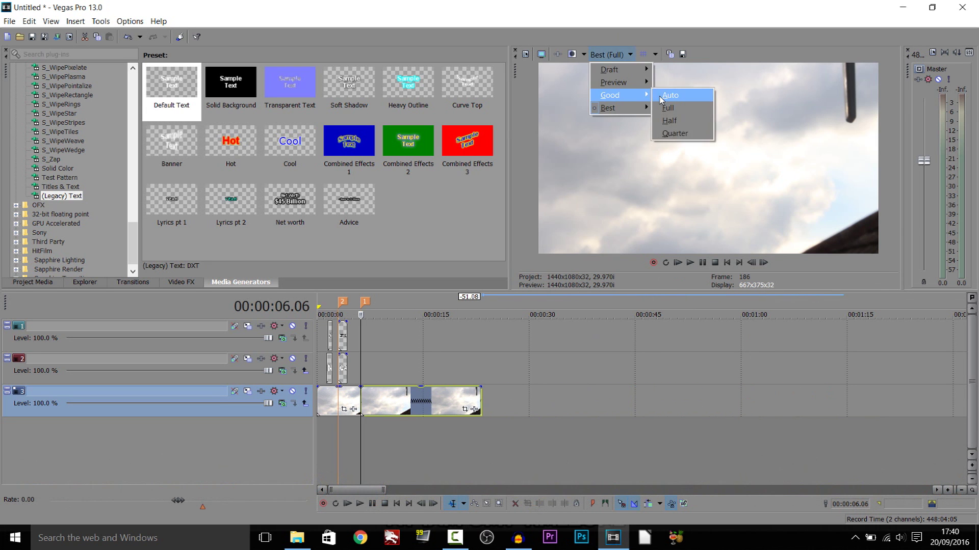
pyautogui.click(690, 95)
pyautogui.click(701, 265)
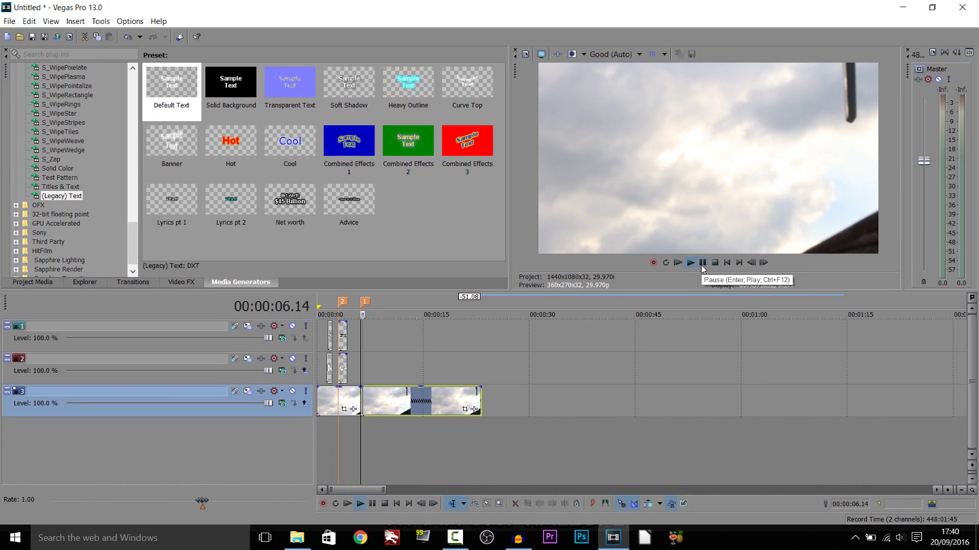
pyautogui.click(702, 262)
pyautogui.scroll(4, 491, 402)
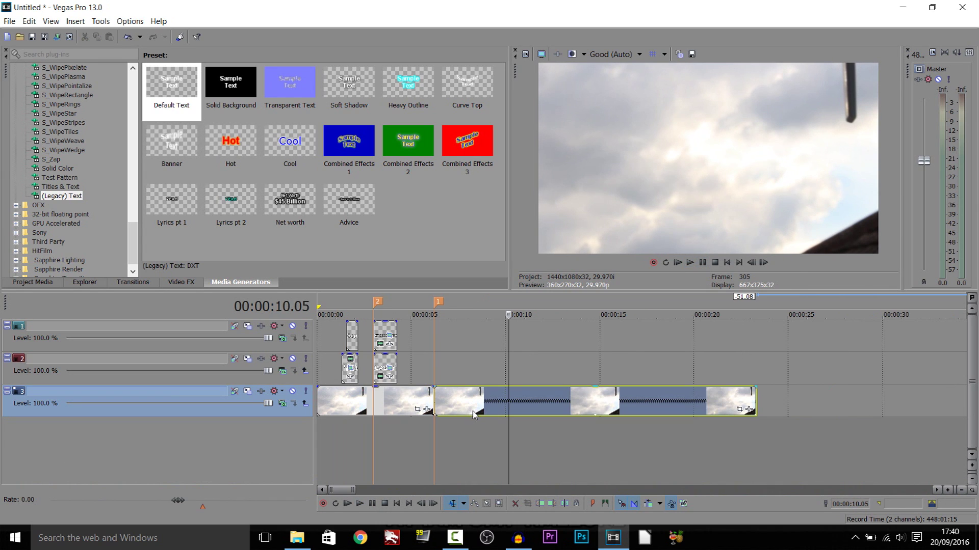
# - Add a Velocity envelope at 300% to the later cloud clip and preview at Preview (Auto)
pyautogui.click(491, 402)
pyautogui.rightClick(491, 403)
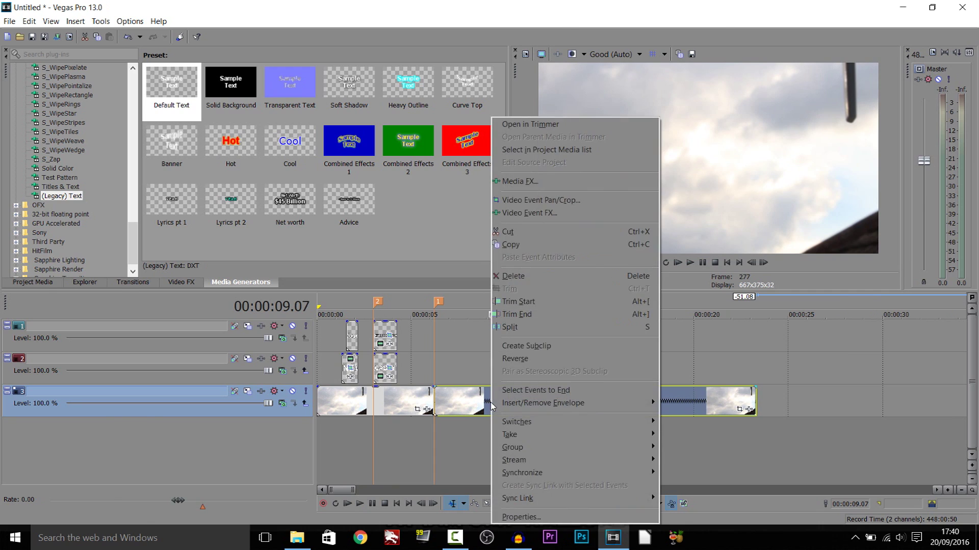
pyautogui.moveTo(515, 406)
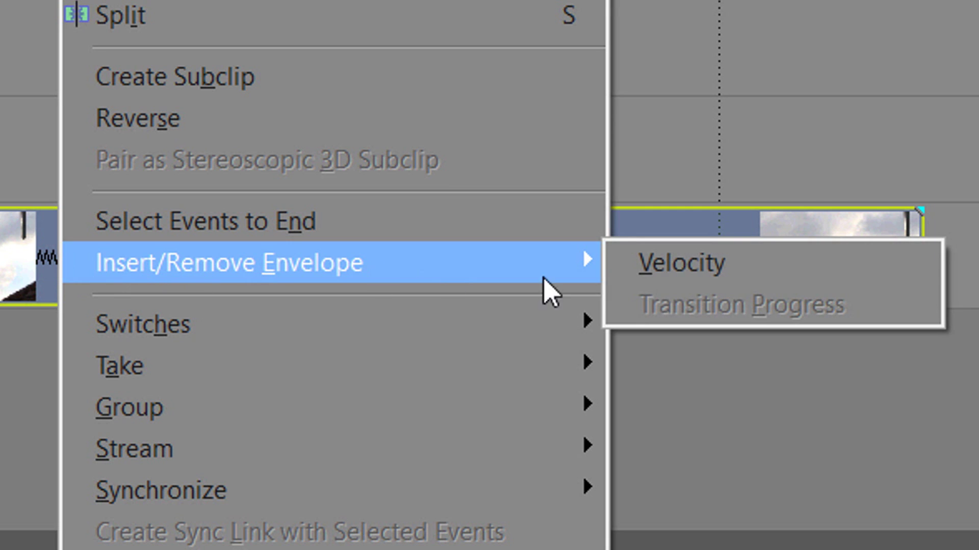
pyautogui.click(821, 288)
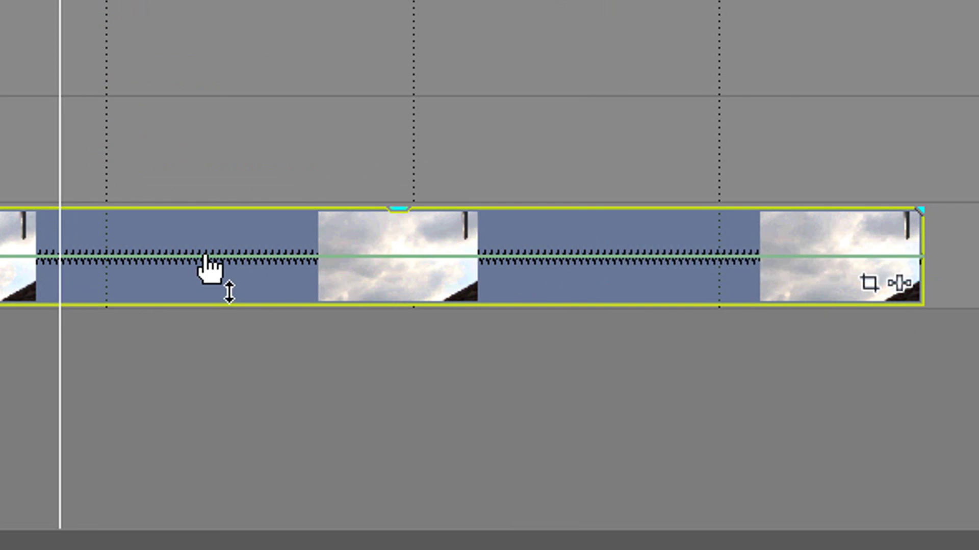
pyautogui.moveTo(334, 301); pyautogui.dragTo(335, 265)
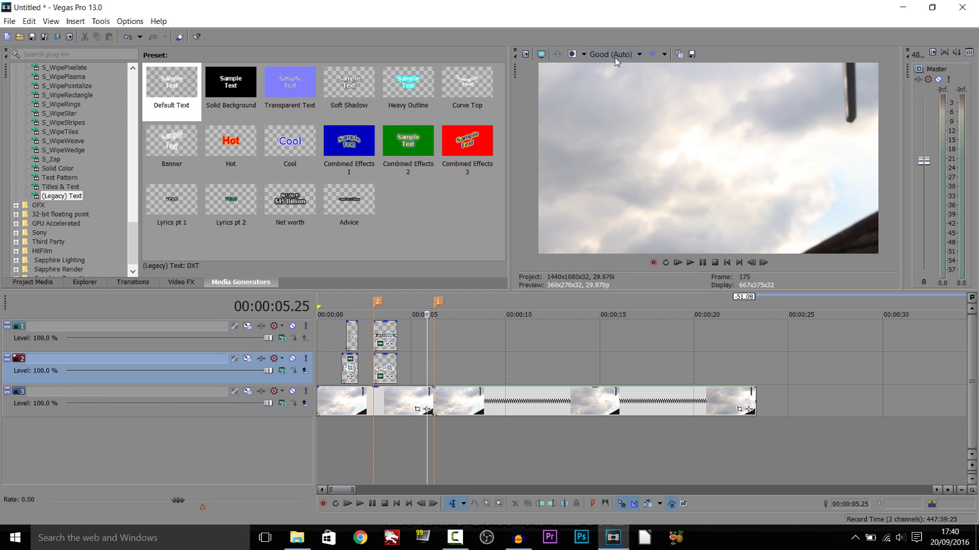
pyautogui.click(615, 54)
pyautogui.click(668, 82)
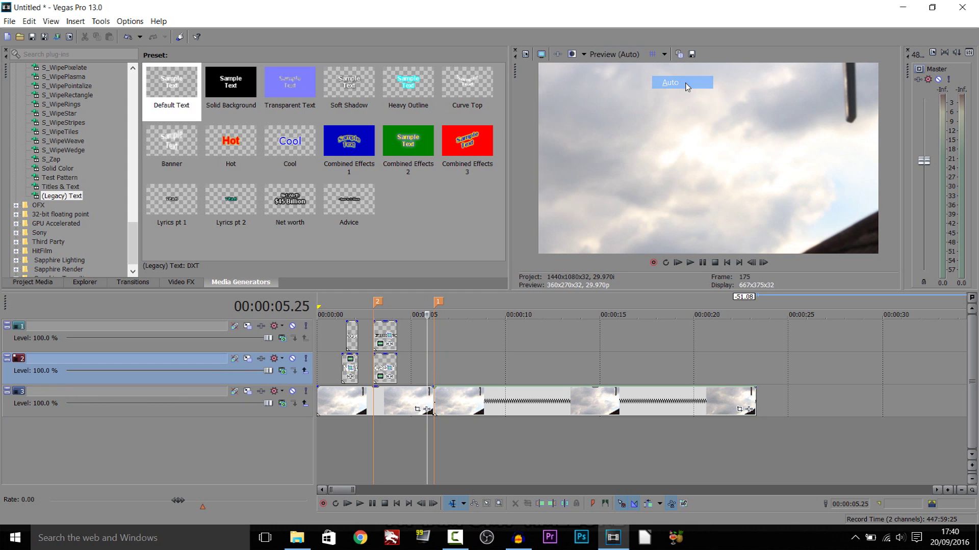
pyautogui.press('space')
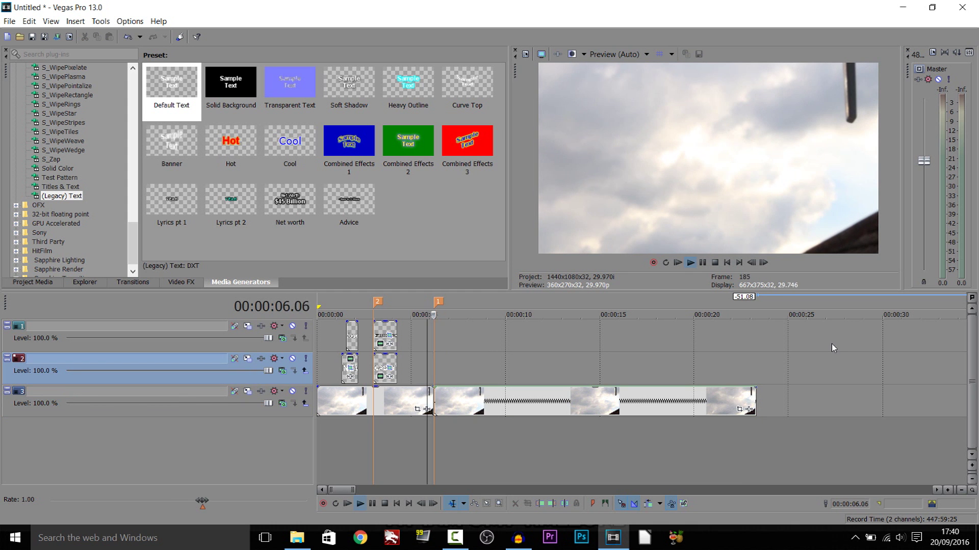
pyautogui.click(703, 264)
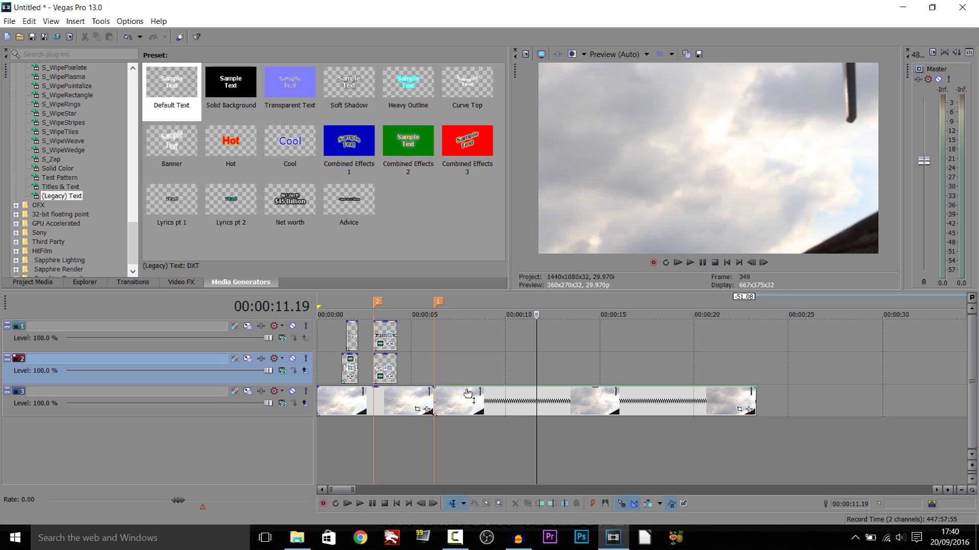
pyautogui.doubleClick(518, 408)
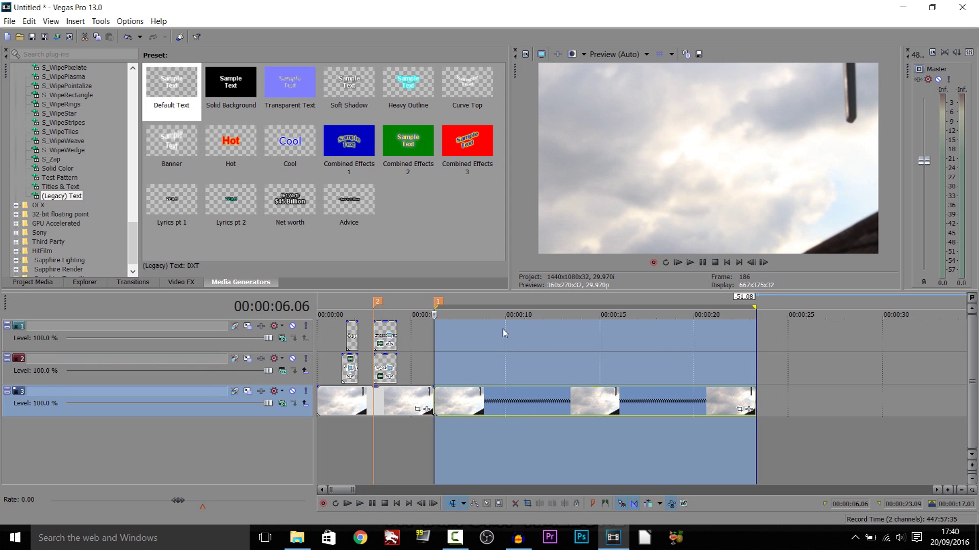
# - Render the 6.06–23.09 second loop region to SPEED 1.wmv
pyautogui.click(6, 7)
pyautogui.press('Escape')
pyautogui.click(8, 21)
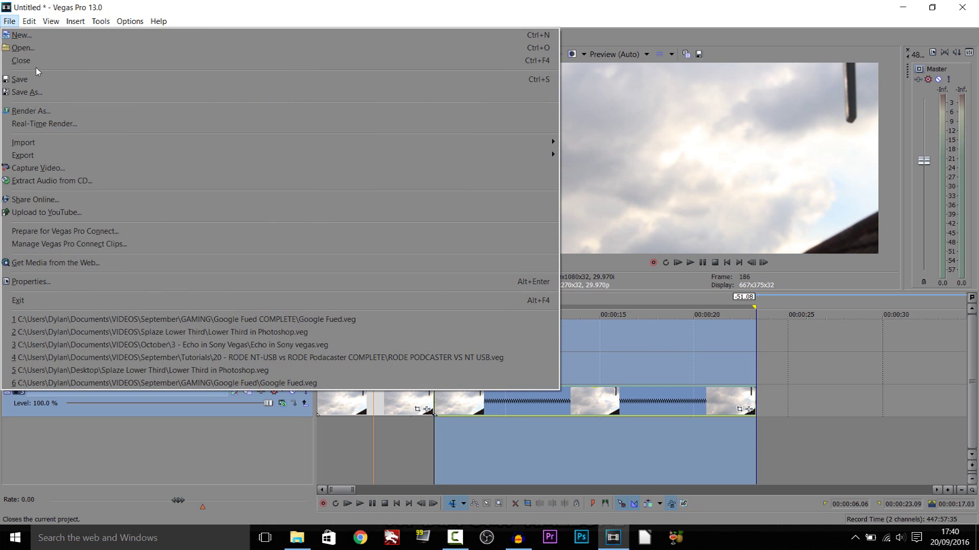
pyautogui.click(54, 109)
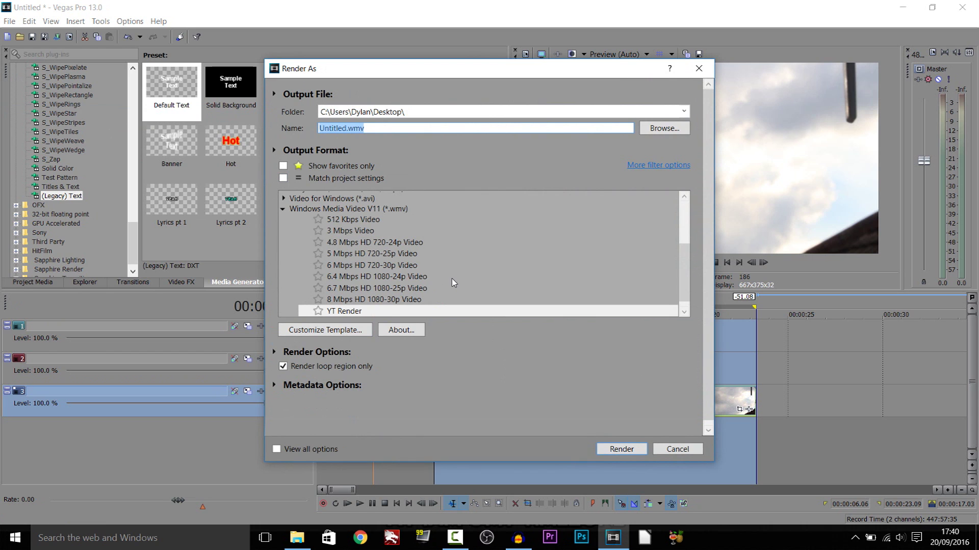
pyautogui.write('SPEED')
pyautogui.press('Return')
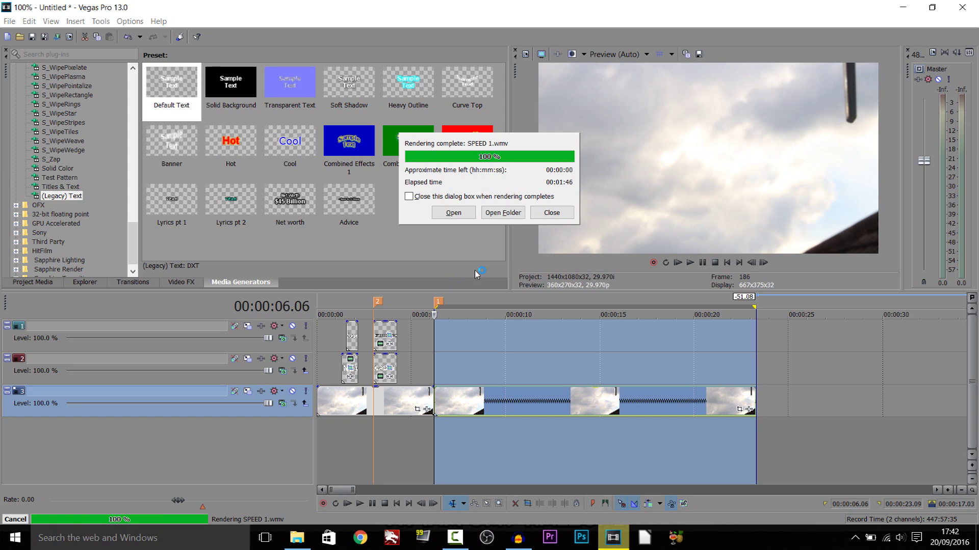
pyautogui.click(552, 213)
pyautogui.click(457, 410)
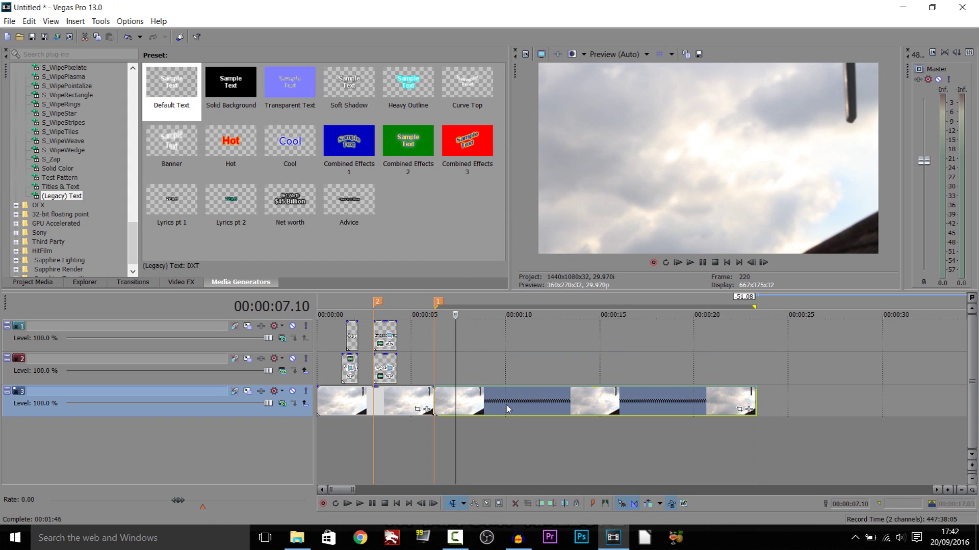
# - Replace the old sky clips after 6 seconds with SPEED 1 and trim its end shorter
pyautogui.press('Delete')
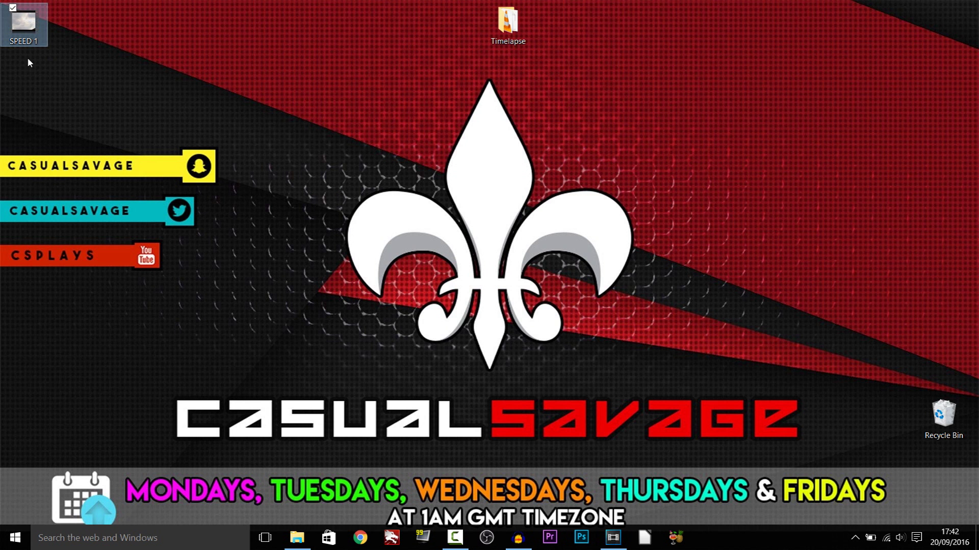
pyautogui.click(24, 26)
pyautogui.moveTo(152, 40); pyautogui.dragTo(448, 396)
pyautogui.click(448, 396)
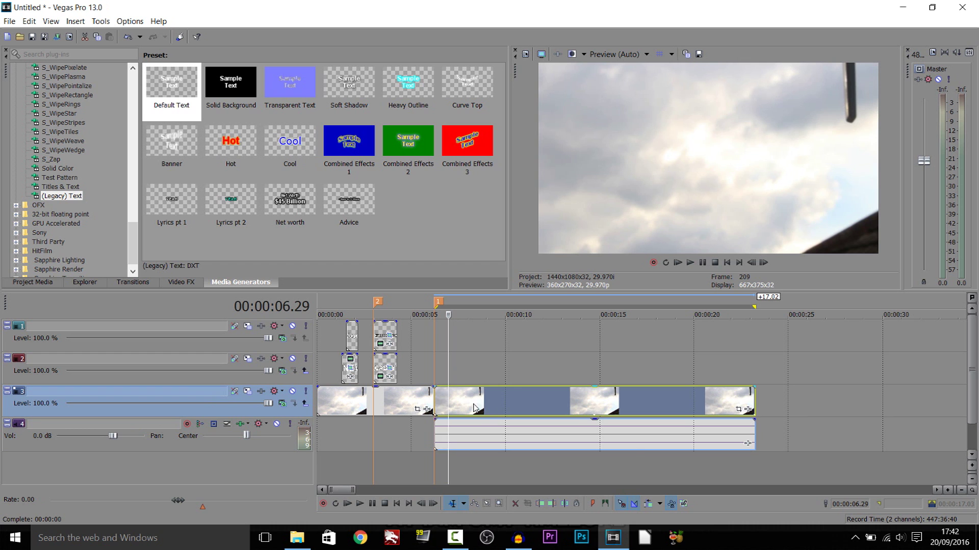
pyautogui.moveTo(754, 401); pyautogui.dragTo(513, 401)
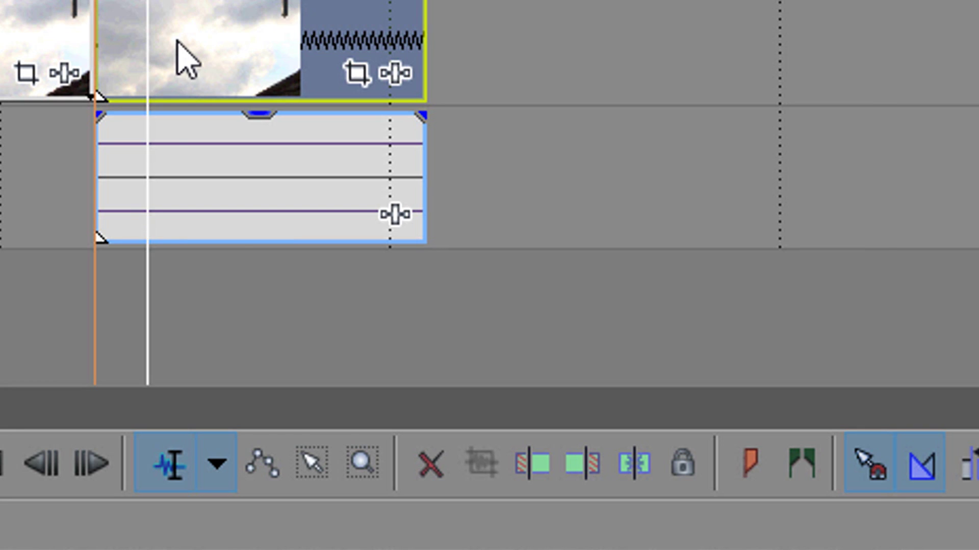
# - In SPEED 1's properties, disable resampling and turn off maintain aspect ratio
pyautogui.rightClick(187, 58)
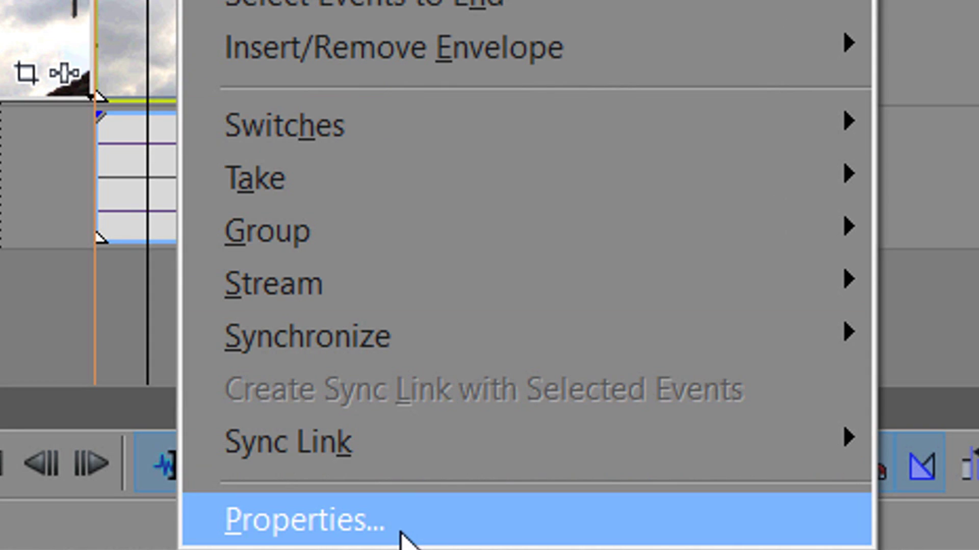
pyautogui.click(398, 532)
pyautogui.click(283, 505)
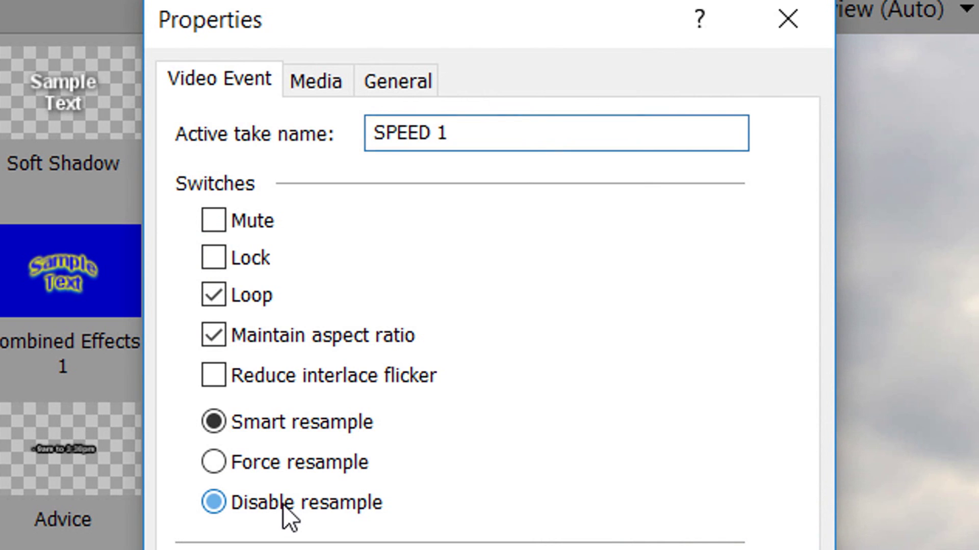
pyautogui.click(316, 354)
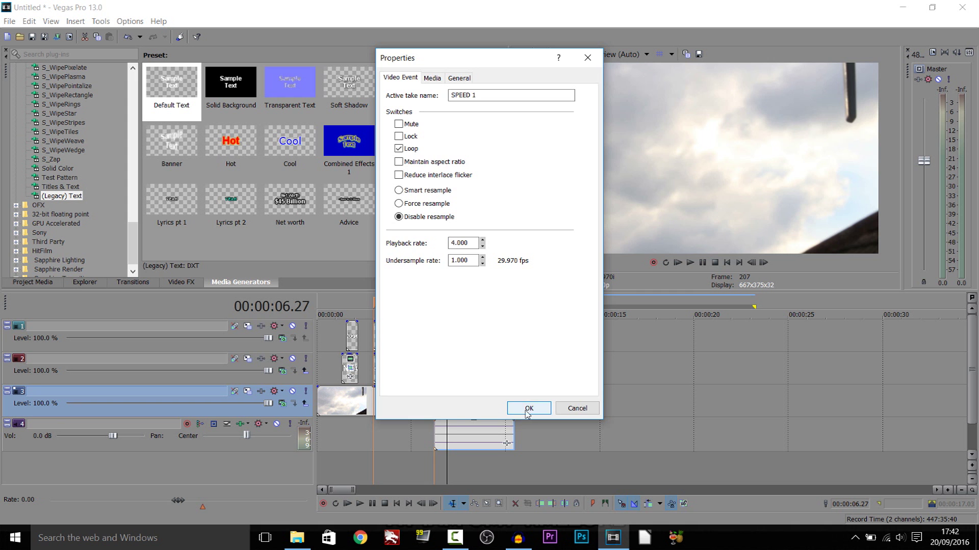
pyautogui.click(528, 409)
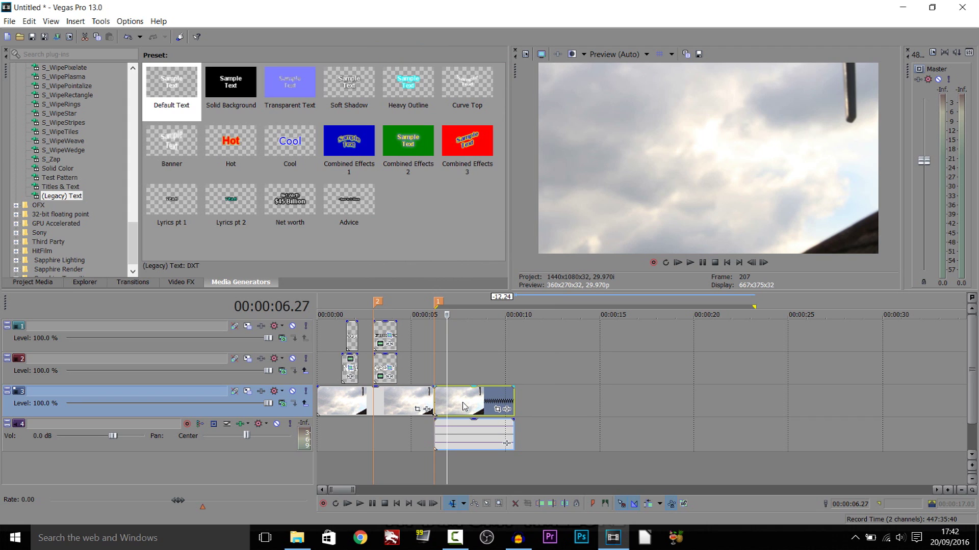
# - Delete the SPEED 1 audio track and review the sped-up part from about 4 seconds
pyautogui.rightClick(231, 445)
pyautogui.click(304, 237)
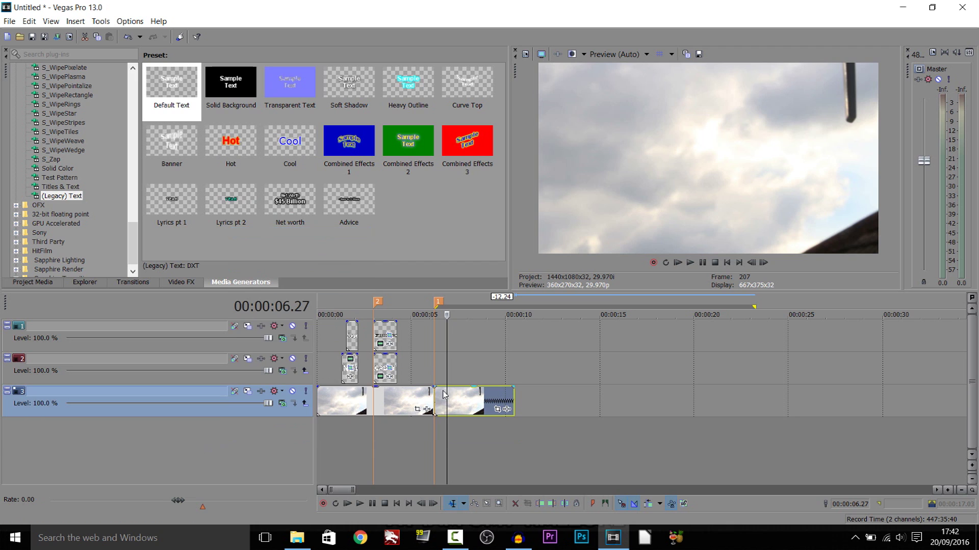
pyautogui.scroll(2, 472, 427)
pyautogui.click(441, 448)
pyautogui.press('space')
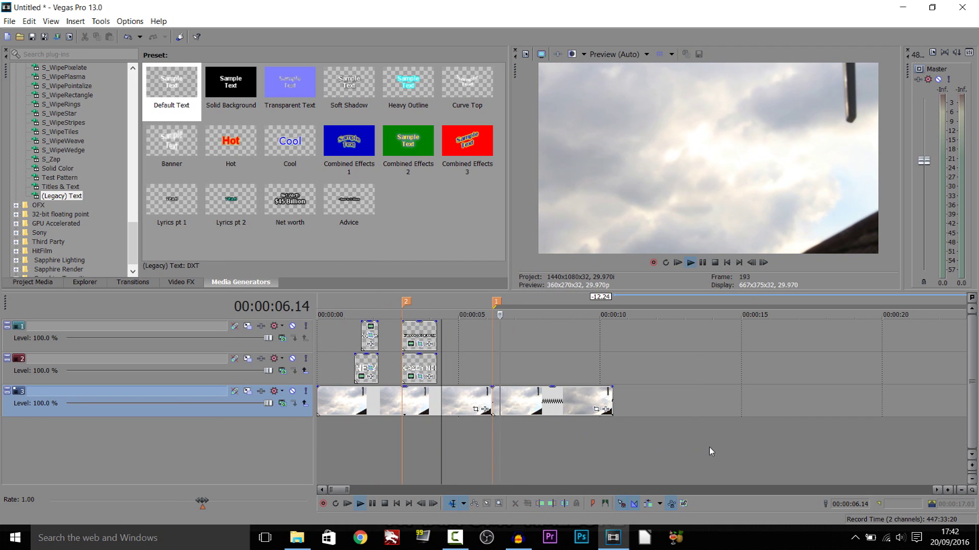
pyautogui.click(703, 262)
# - Add a Velocity envelope to the SPEED 1 clip
pyautogui.click(541, 402)
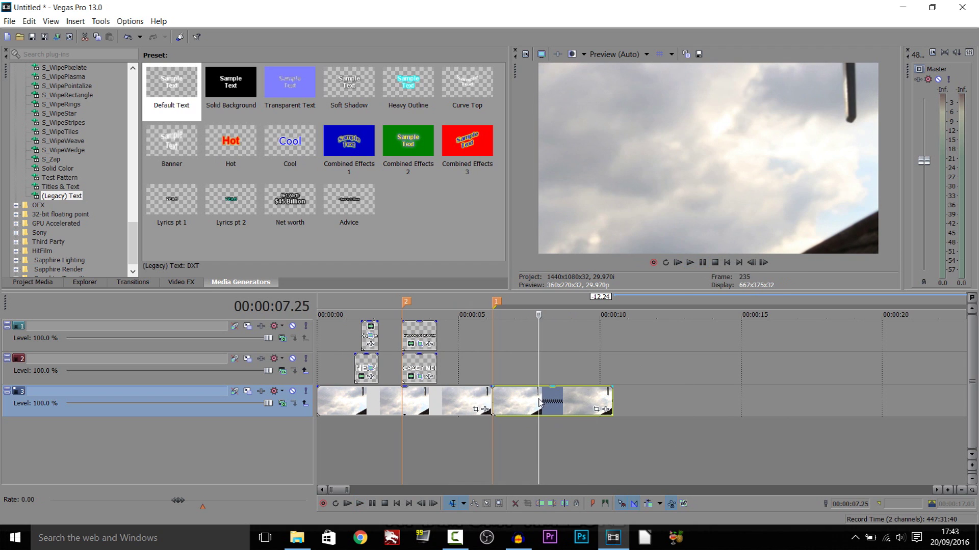
pyautogui.rightClick(538, 399)
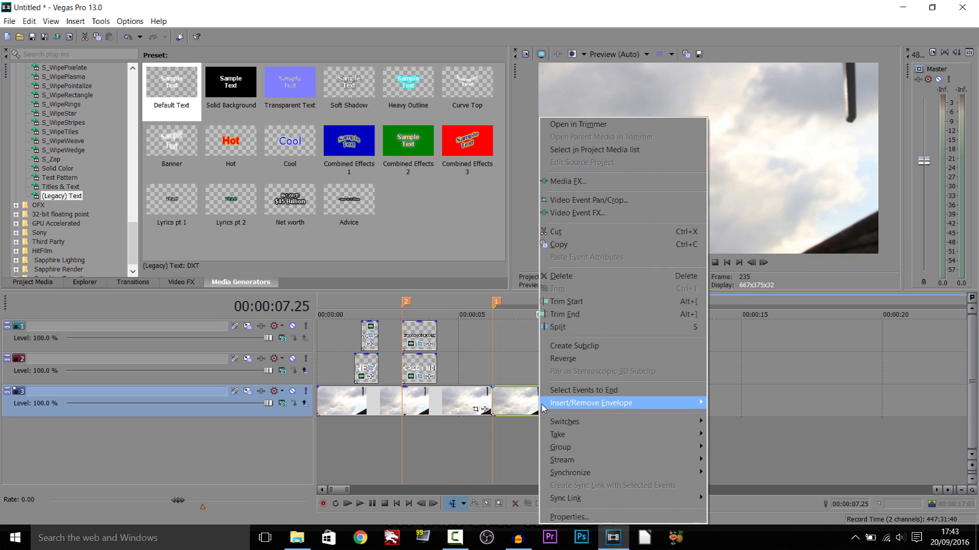
pyautogui.moveTo(553, 405)
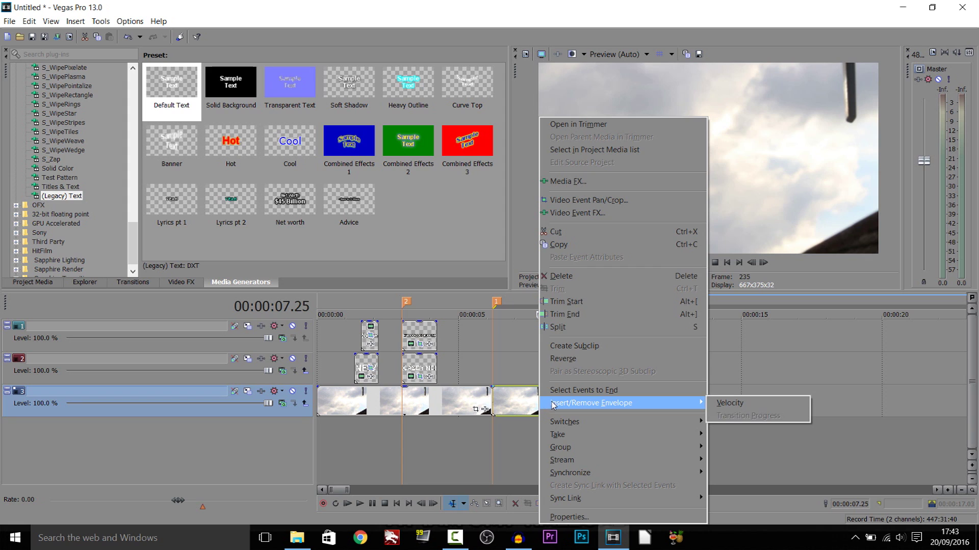
pyautogui.click(749, 409)
# - Preview from about 5 seconds and set the velocity envelope to roughly 224%
pyautogui.click(471, 438)
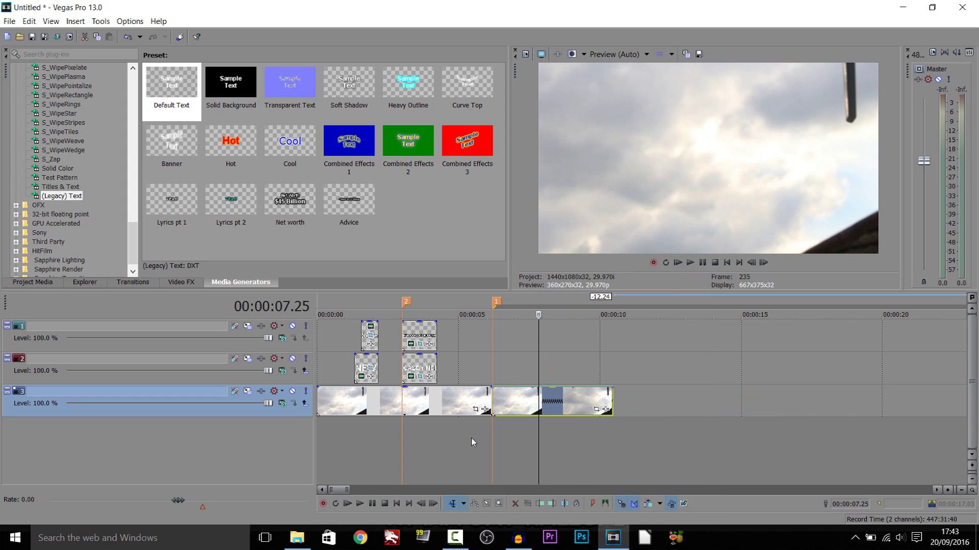
pyautogui.press('space')
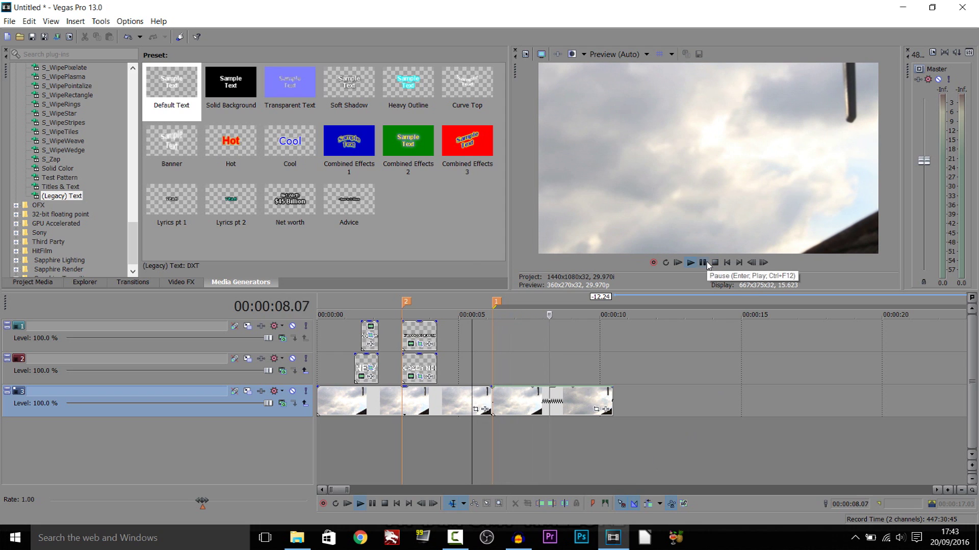
pyautogui.press('Return')
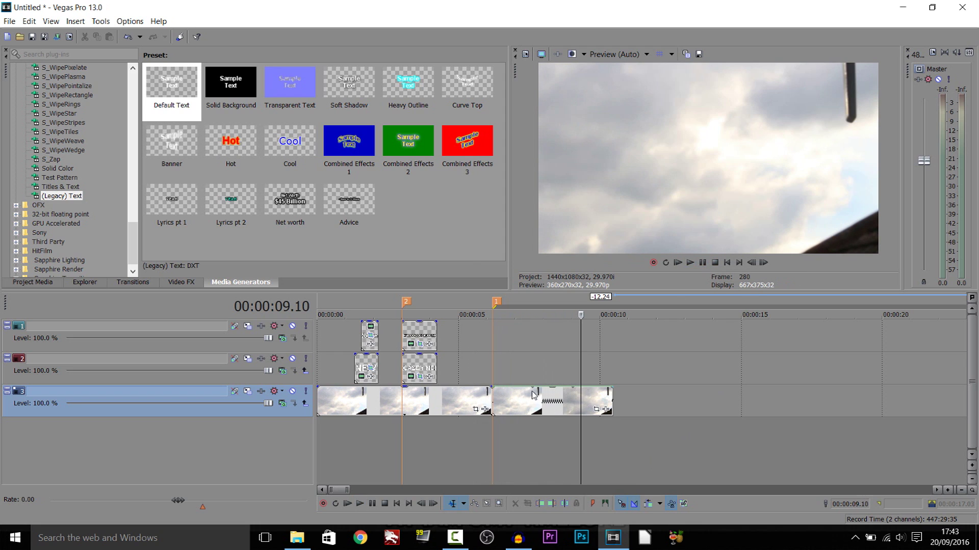
pyautogui.moveTo(538, 392); pyautogui.dragTo(538, 395)
pyautogui.click(470, 437)
# - Play the intro from the beginning, stop it, and bring up the Timelapse folder in File Explorer
pyautogui.click(592, 402)
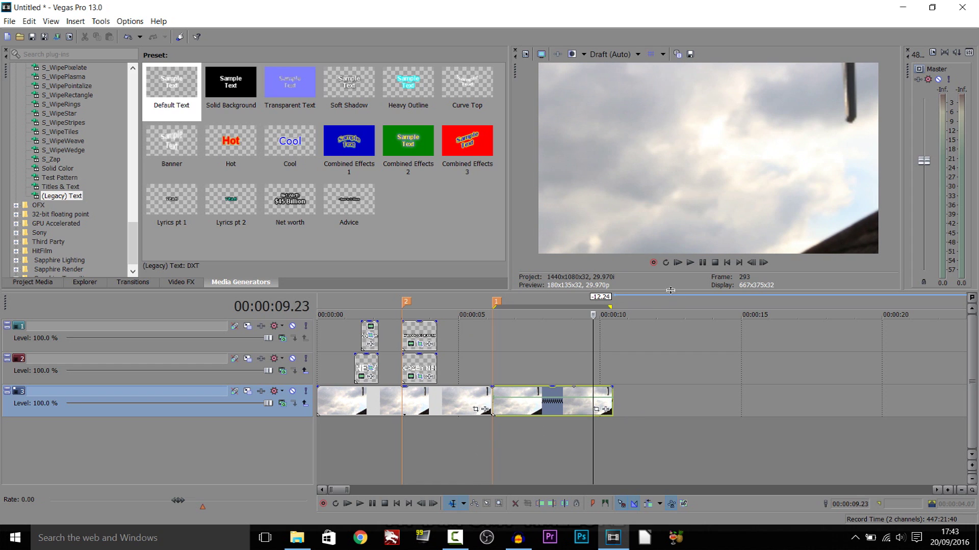
pyautogui.click(678, 262)
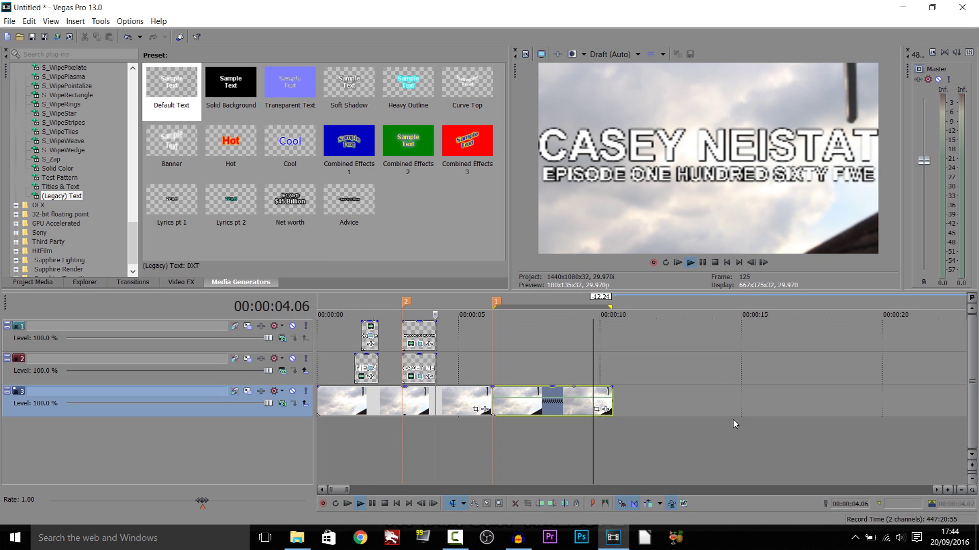
pyautogui.click(703, 263)
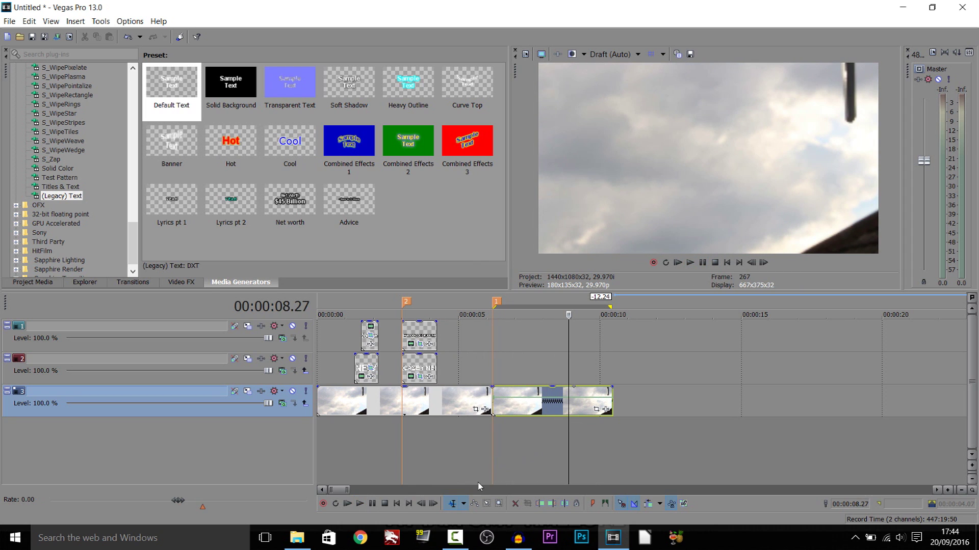
pyautogui.click(297, 538)
# - Drag the ES_Modern Day music file onto the timeline's fourth track
pyautogui.click(719, 192)
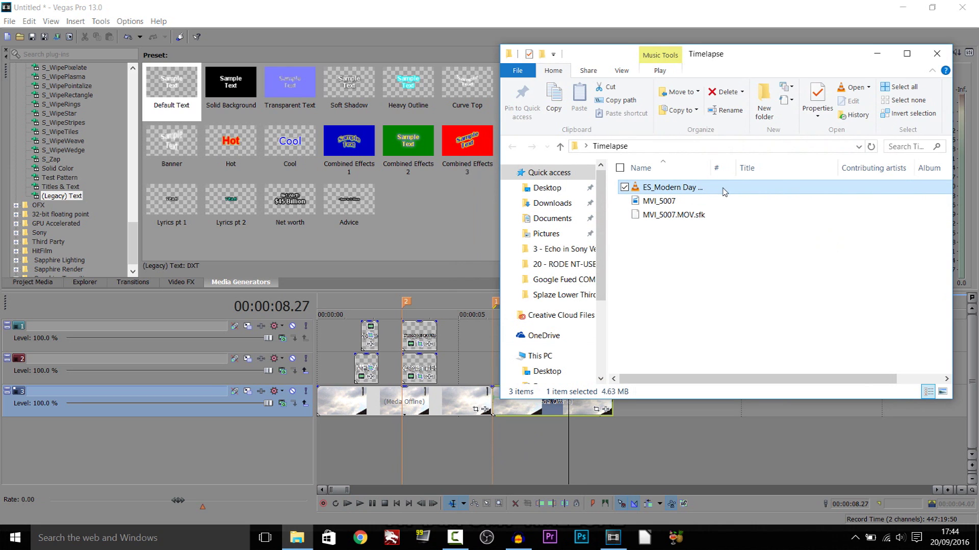
pyautogui.moveTo(745, 189); pyautogui.dragTo(318, 432)
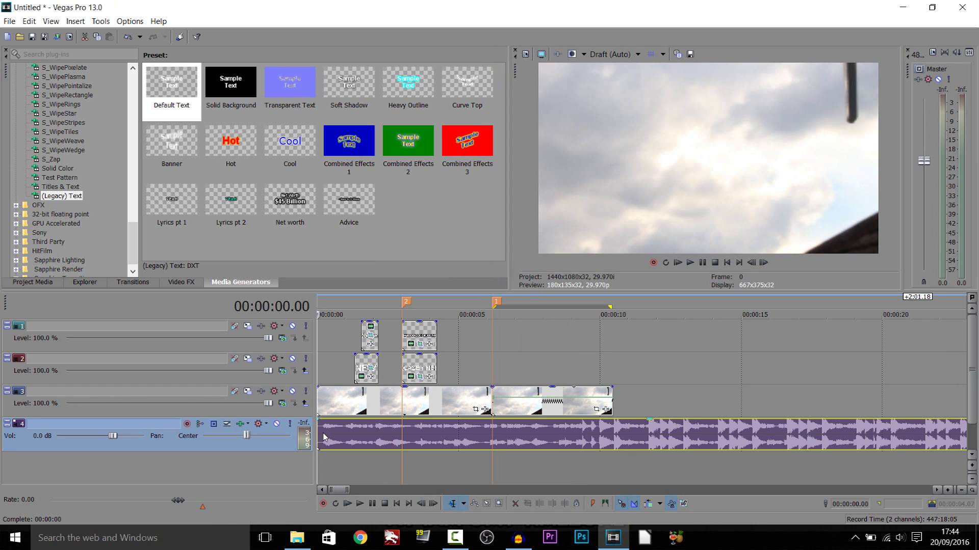
pyautogui.scroll(-4, 393, 446)
pyautogui.scroll(-3, 392, 447)
pyautogui.scroll(3, 412, 445)
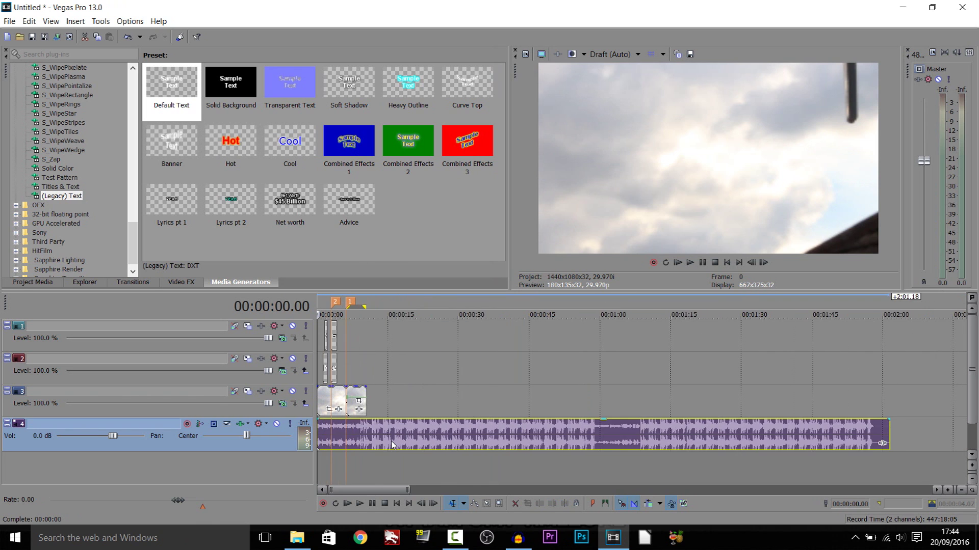
# - Locate the music's drop at about 12 seconds and split the clip there
pyautogui.click(422, 442)
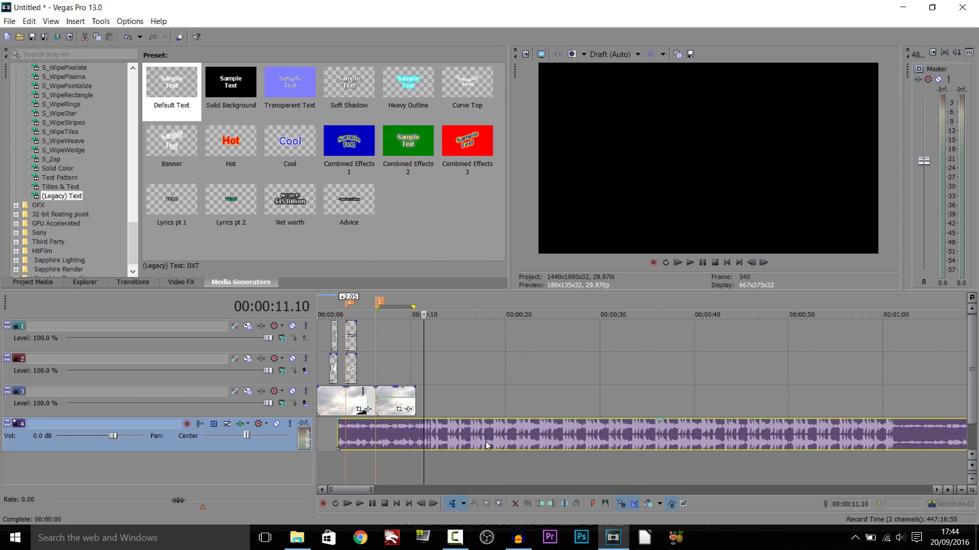
pyautogui.scroll(5, 422, 443)
pyautogui.click(690, 262)
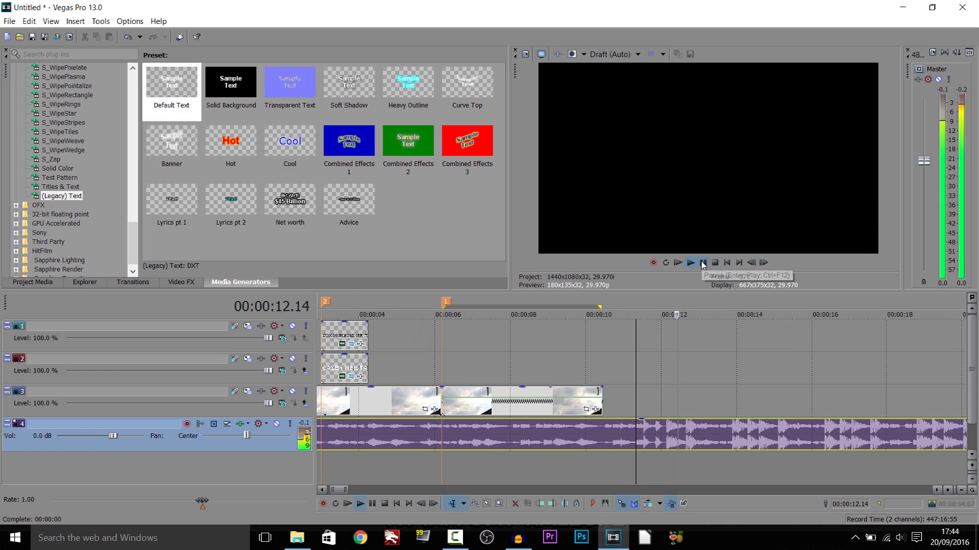
pyautogui.click(702, 263)
pyautogui.click(668, 434)
pyautogui.scroll(5, 668, 434)
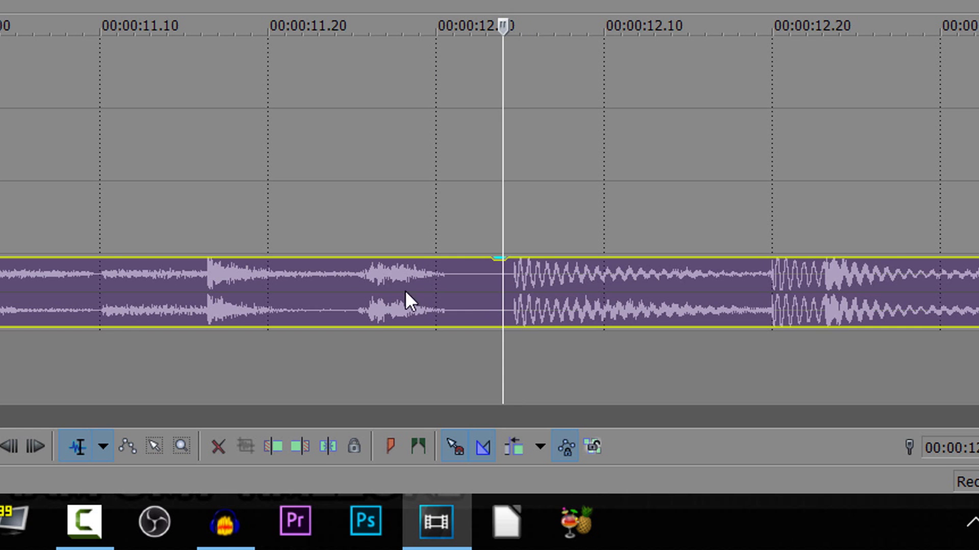
pyautogui.press('s')
# - Delete the music before the drop and move the clip so the drop sits near 6 seconds
pyautogui.click(403, 289)
pyautogui.scroll(-4, 375, 306)
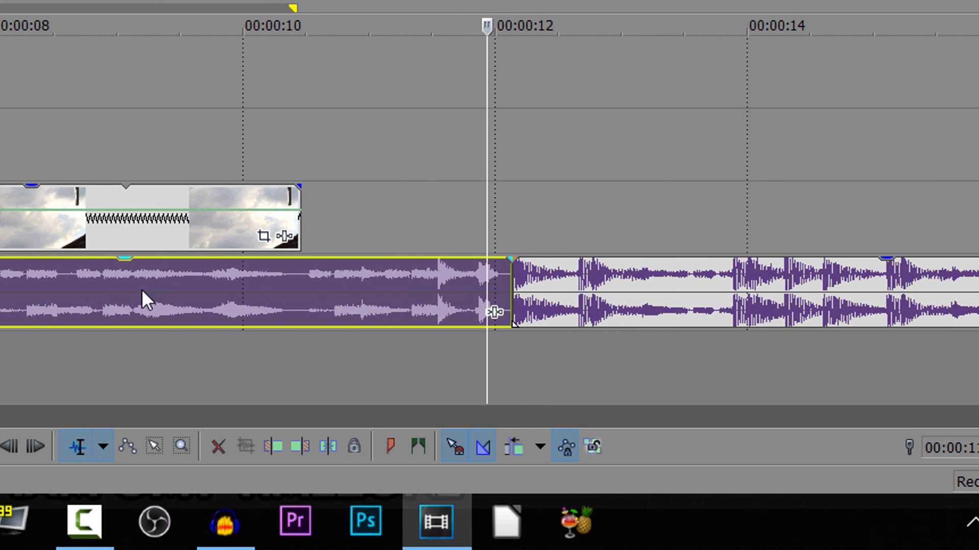
pyautogui.press('Delete')
pyautogui.scroll(-2, 535, 313)
pyautogui.moveTo(390, 299); pyautogui.dragTo(139, 302)
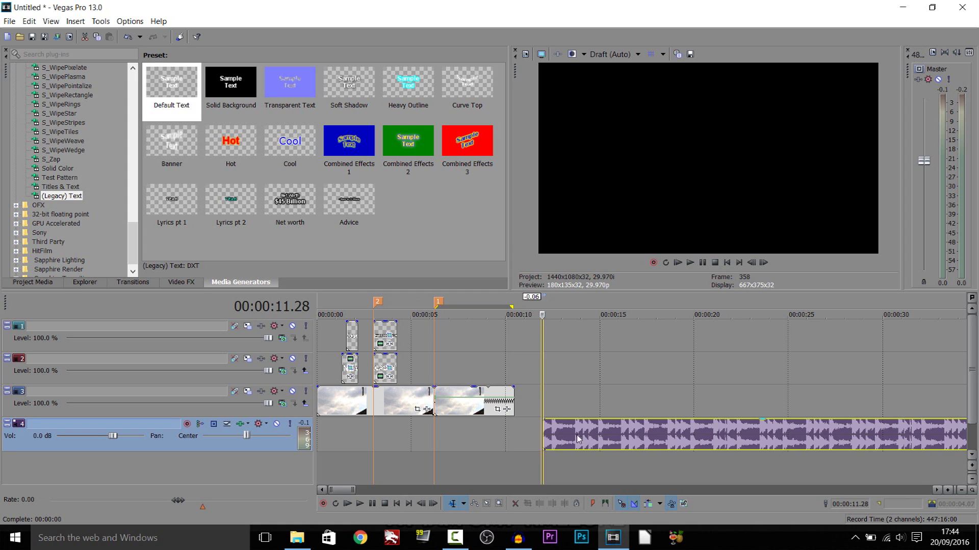
pyautogui.click(432, 431)
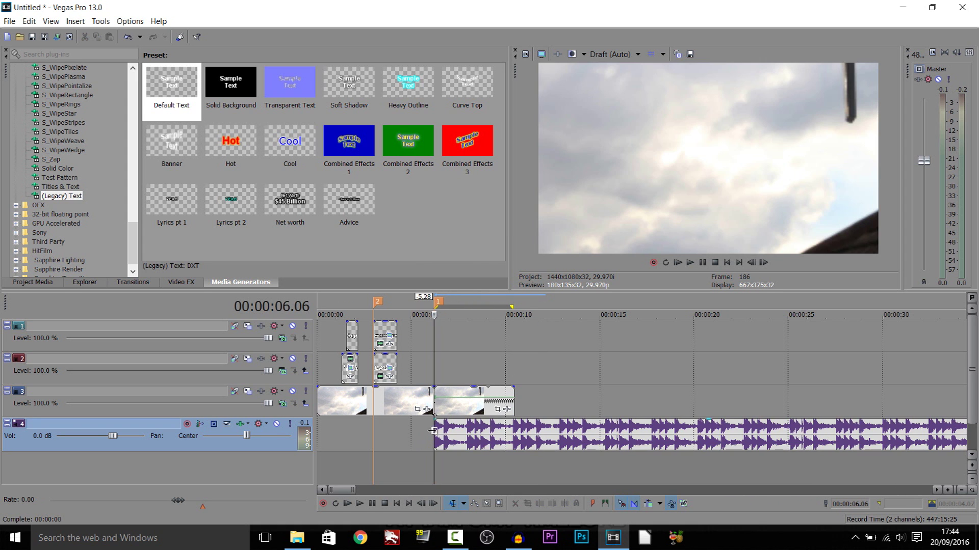
# - Stretch the music's left edge to 0 and delete the audio past the video's end at 10.14
pyautogui.moveTo(436, 434); pyautogui.dragTo(203, 434)
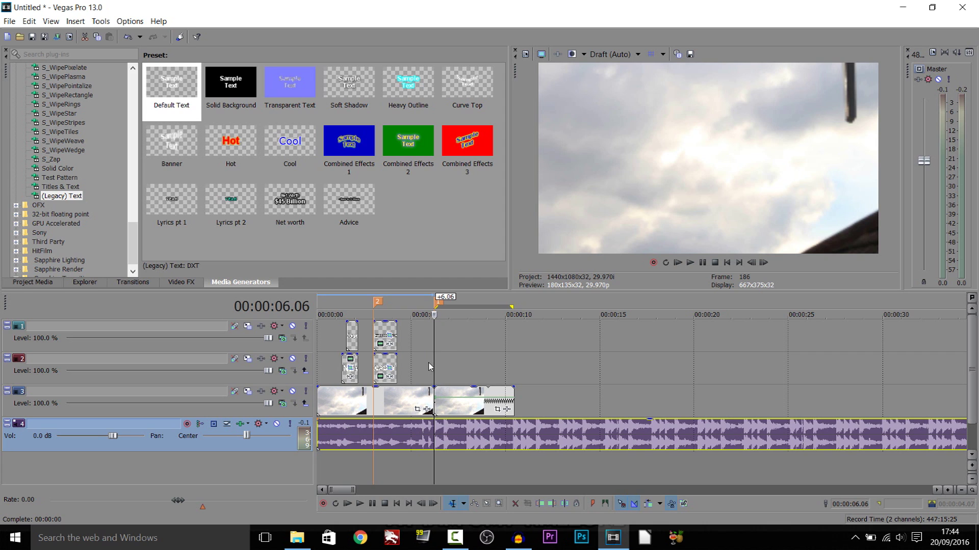
pyautogui.click(516, 431)
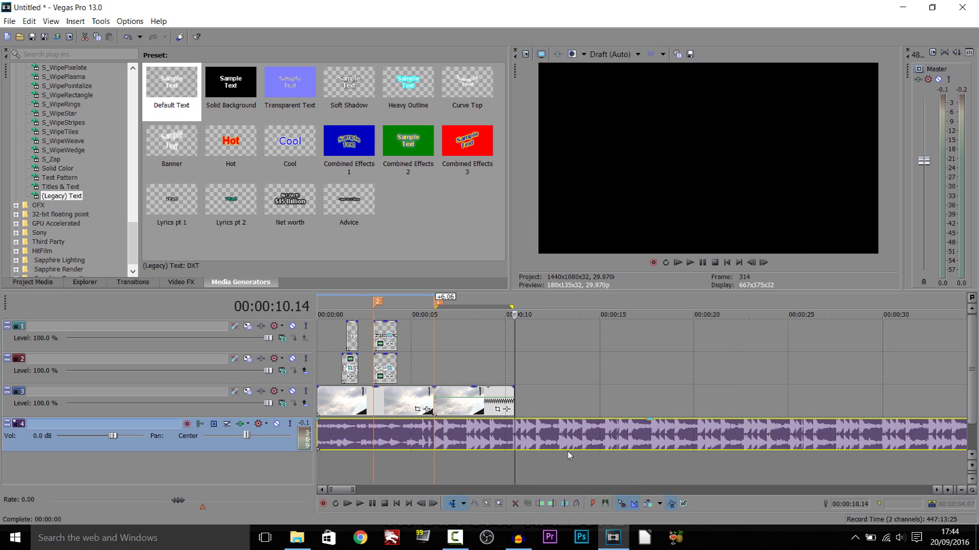
pyautogui.scroll(3, 658, 444)
pyautogui.click(660, 445)
pyautogui.press('Delete')
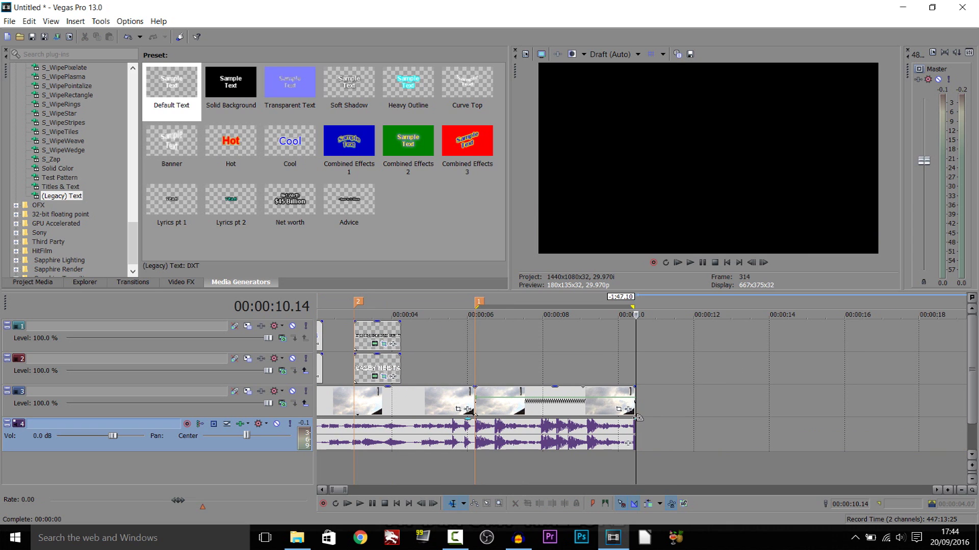
pyautogui.scroll(-5, 653, 369)
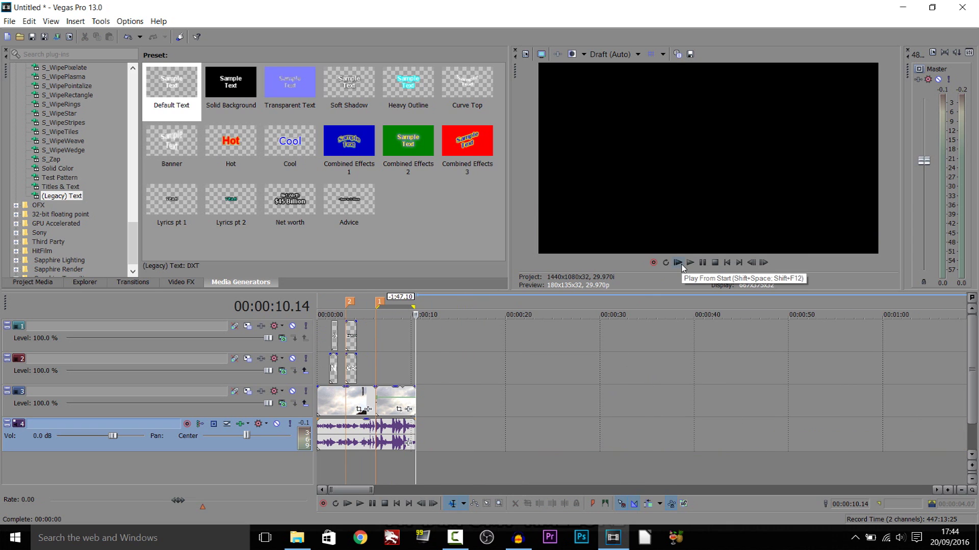
# - Preview the finished 10-second intro with music, then bring the playhead back to about 8 seconds
pyautogui.click(679, 264)
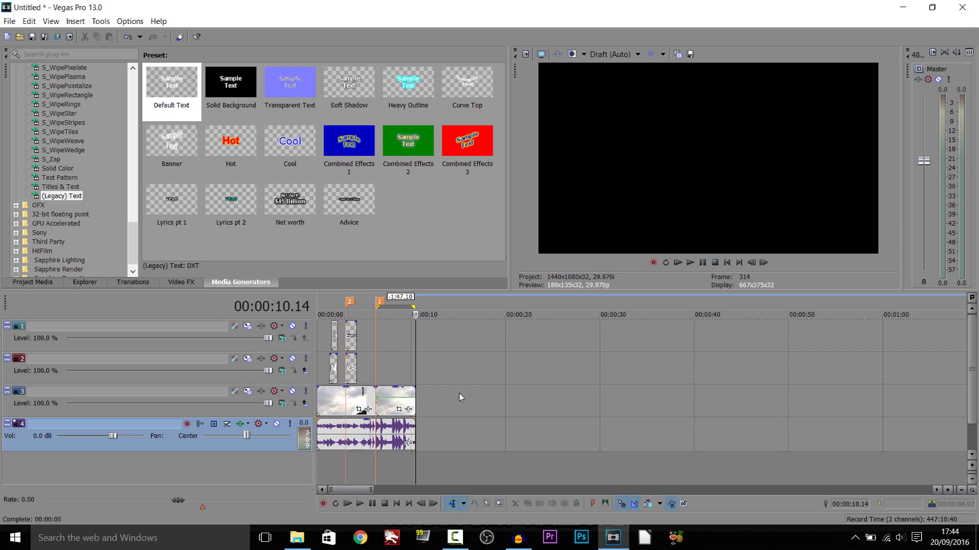
pyautogui.moveTo(416, 360); pyautogui.dragTo(393, 359)
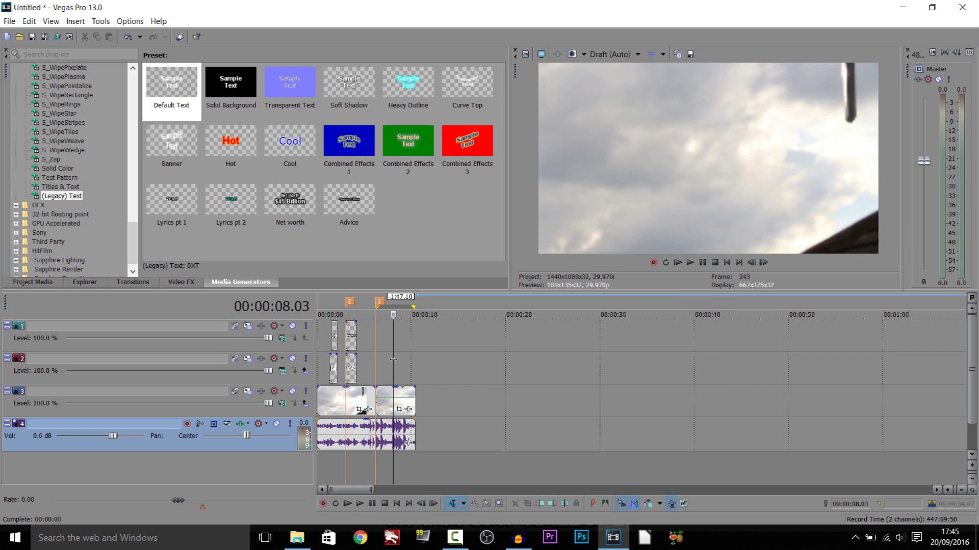